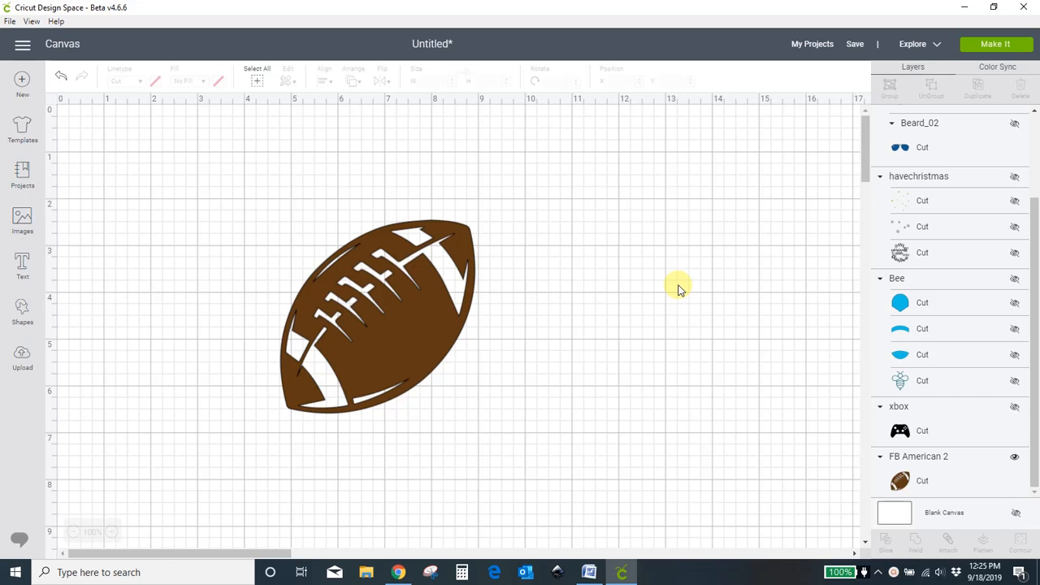
Try hiding the outermost contour of the brown football so only its laces and stripes remain, and undo it.
click(390, 318)
drag(406, 337, 499, 342)
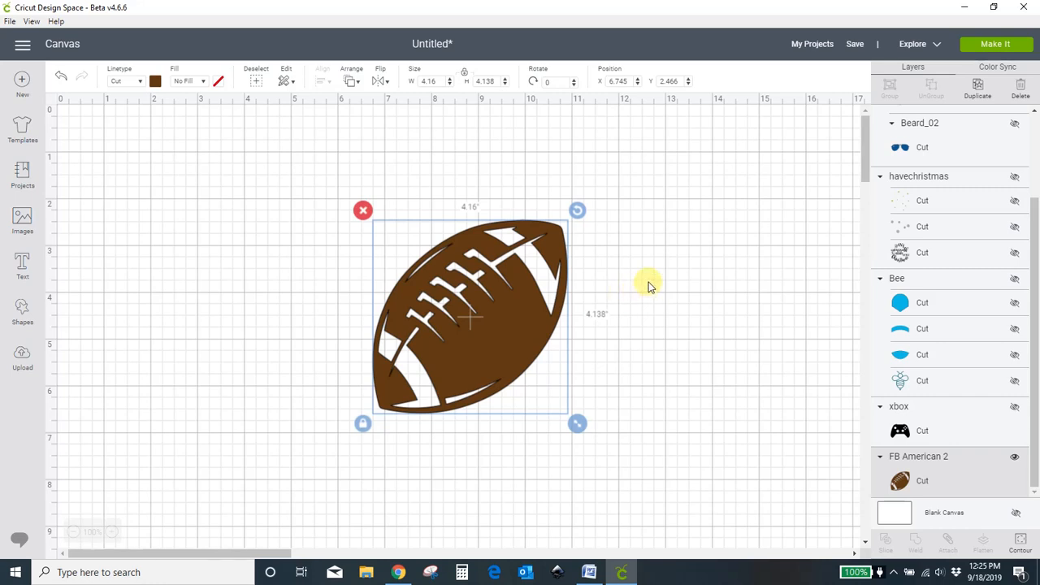
click(1021, 543)
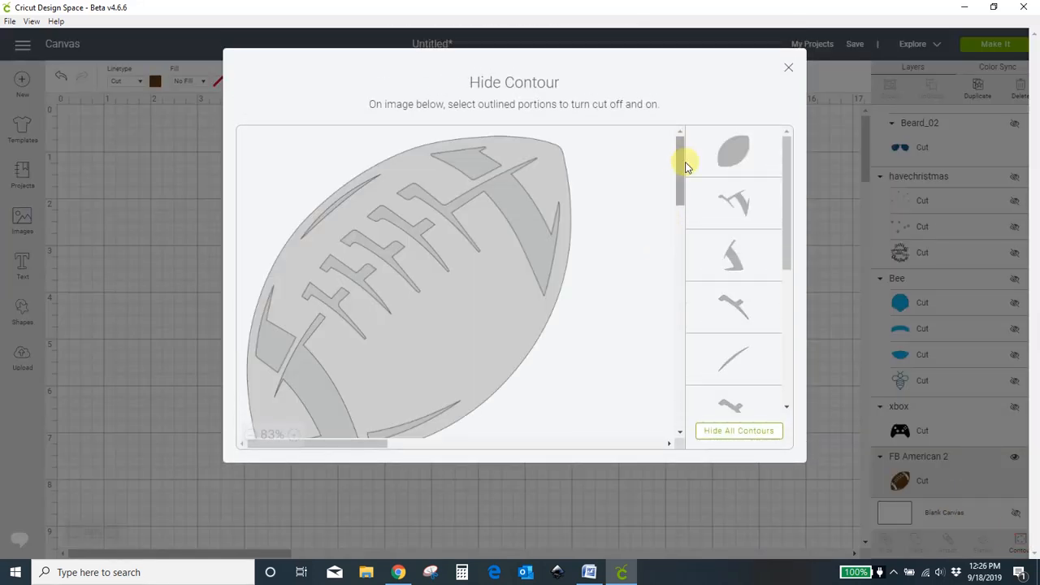
click(729, 148)
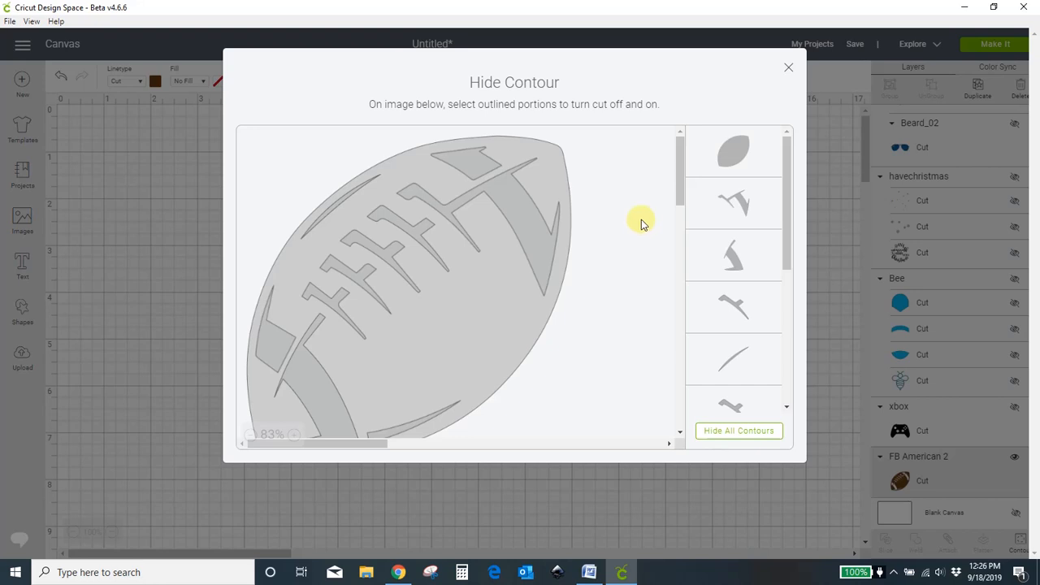
click(554, 156)
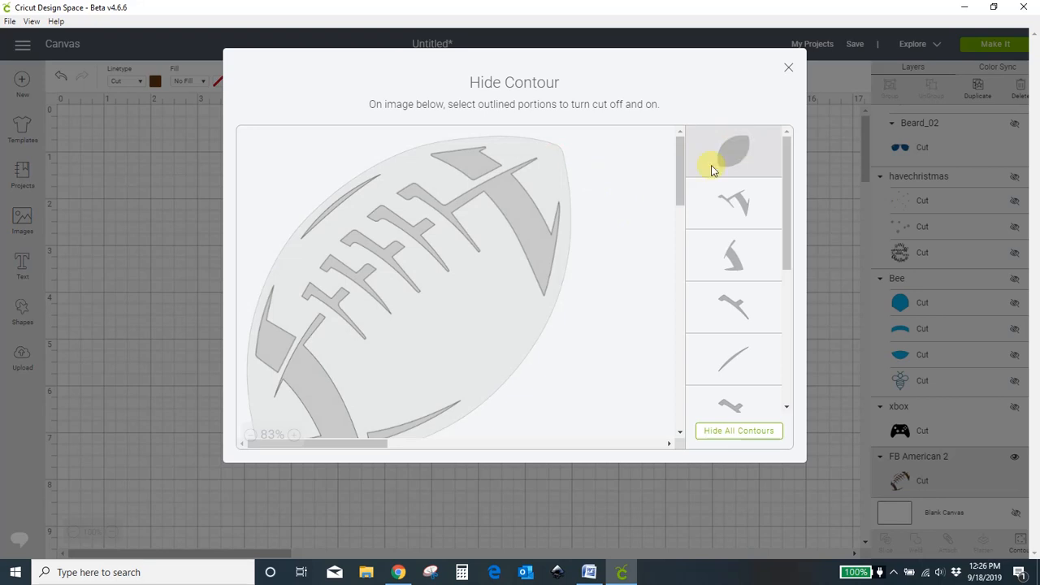
click(789, 71)
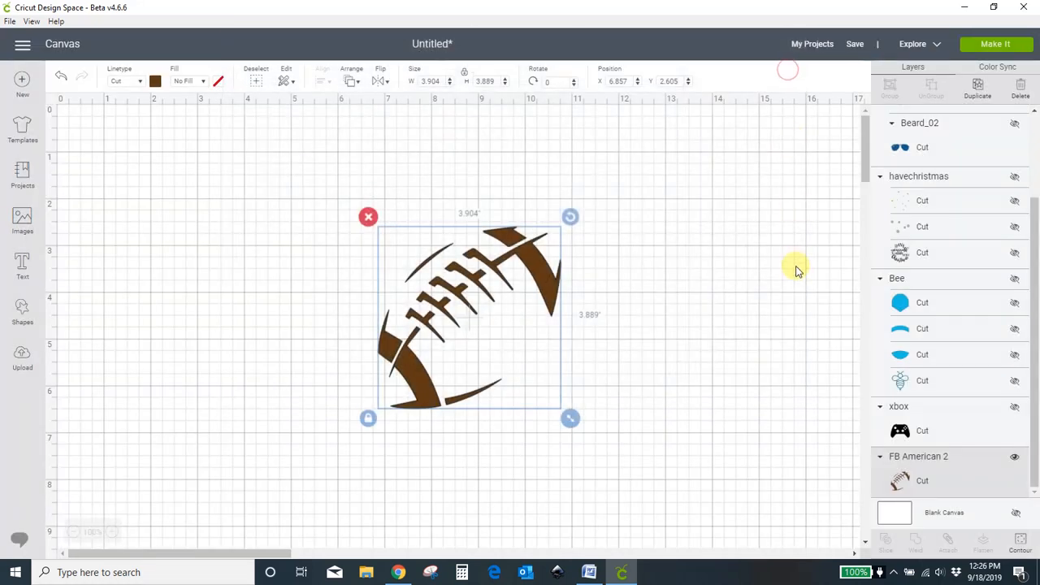
click(60, 78)
Duplicate the brown football and place the copy beside the original.
click(517, 313)
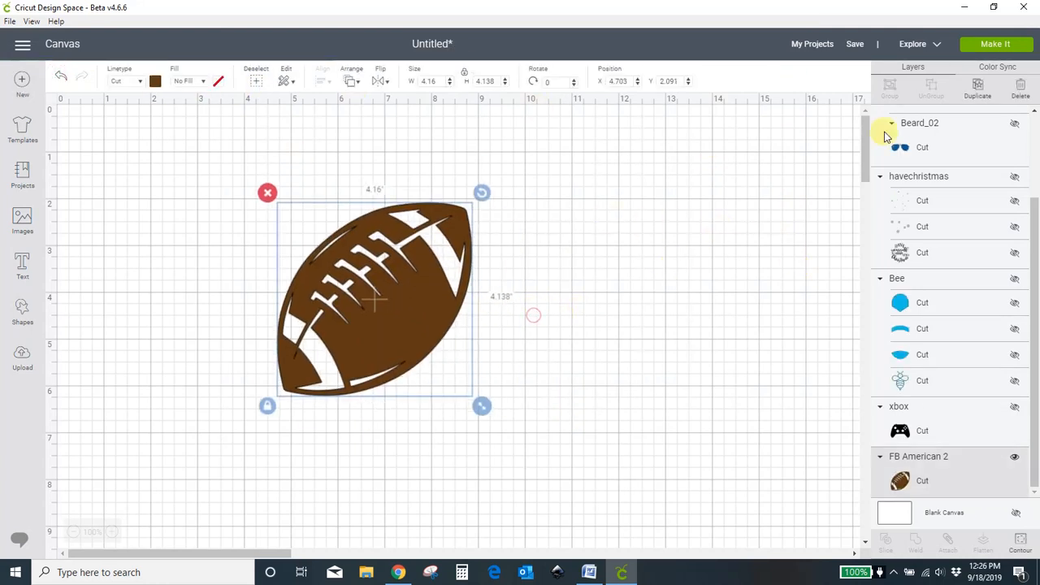
click(977, 89)
drag(464, 317, 650, 289)
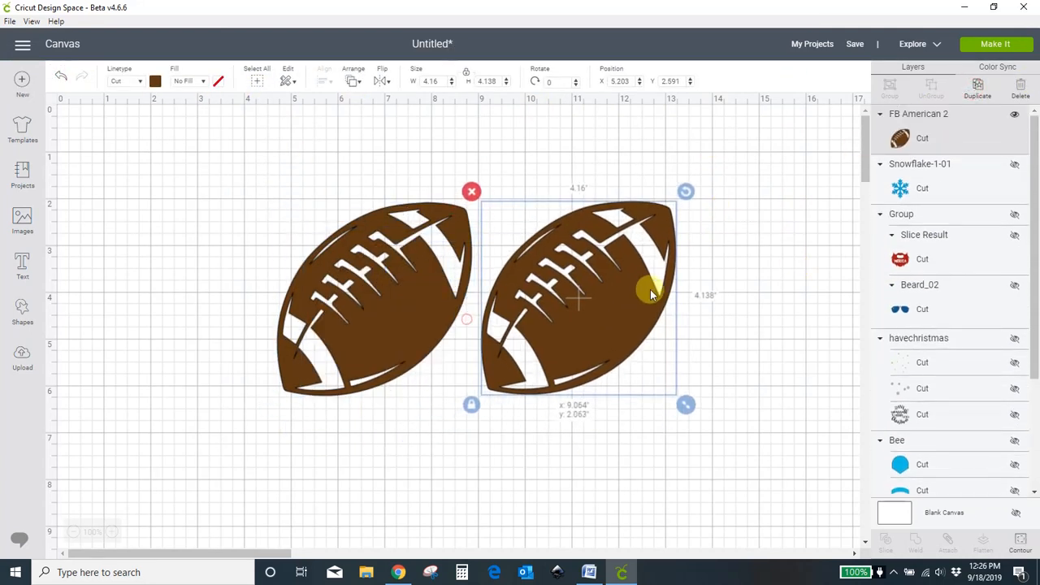
Hide the outermost contour of the football copy and move the remaining laces and stripes farther from the original.
click(1020, 541)
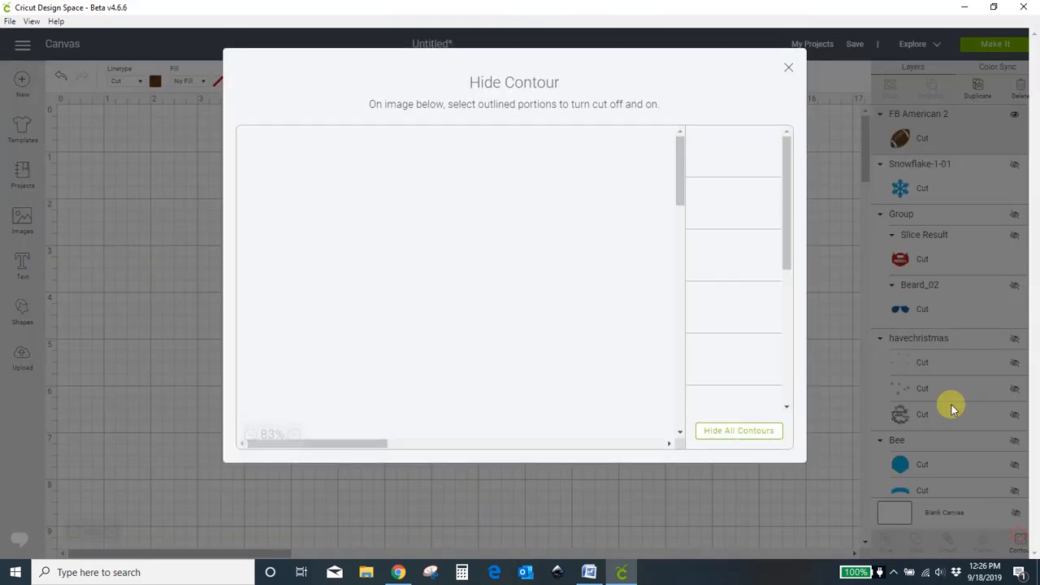
click(732, 145)
click(787, 65)
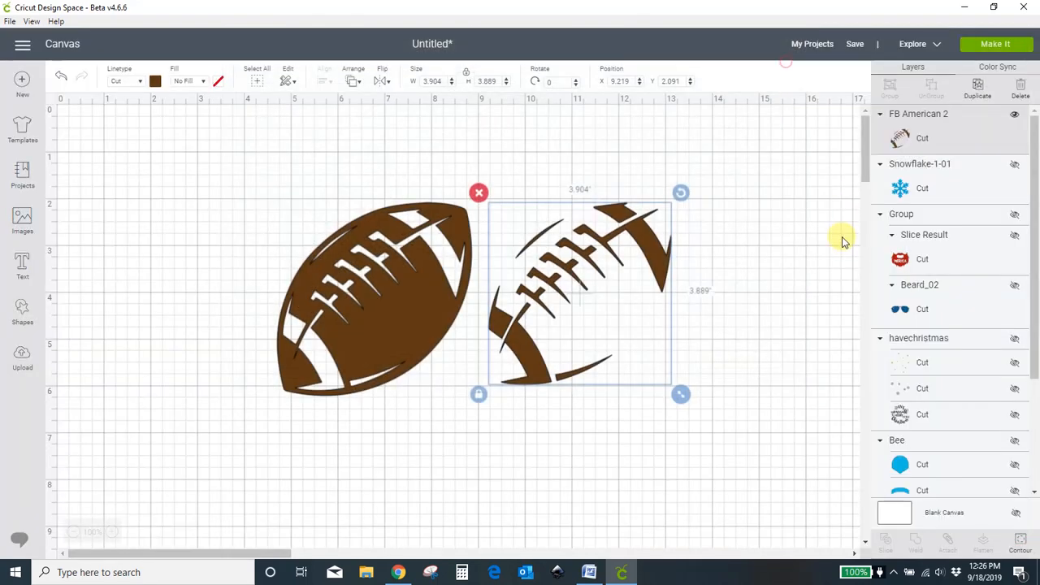
click(780, 248)
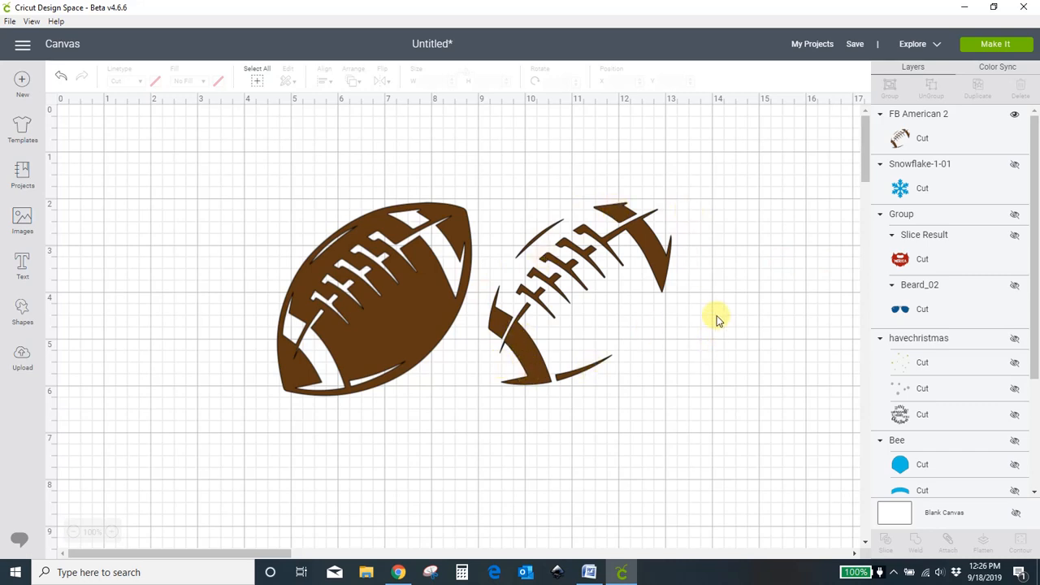
drag(659, 263, 750, 264)
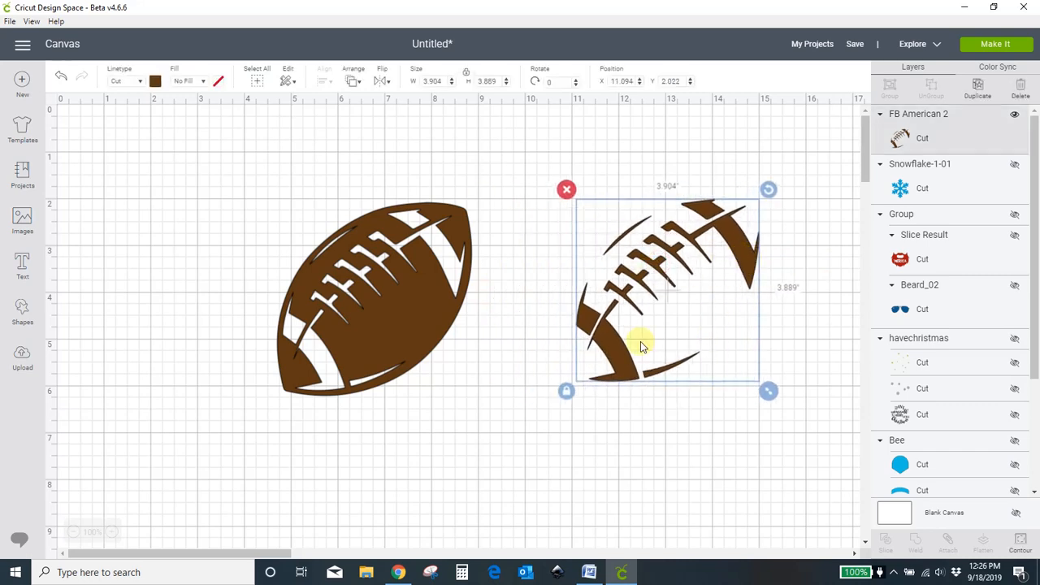
click(666, 454)
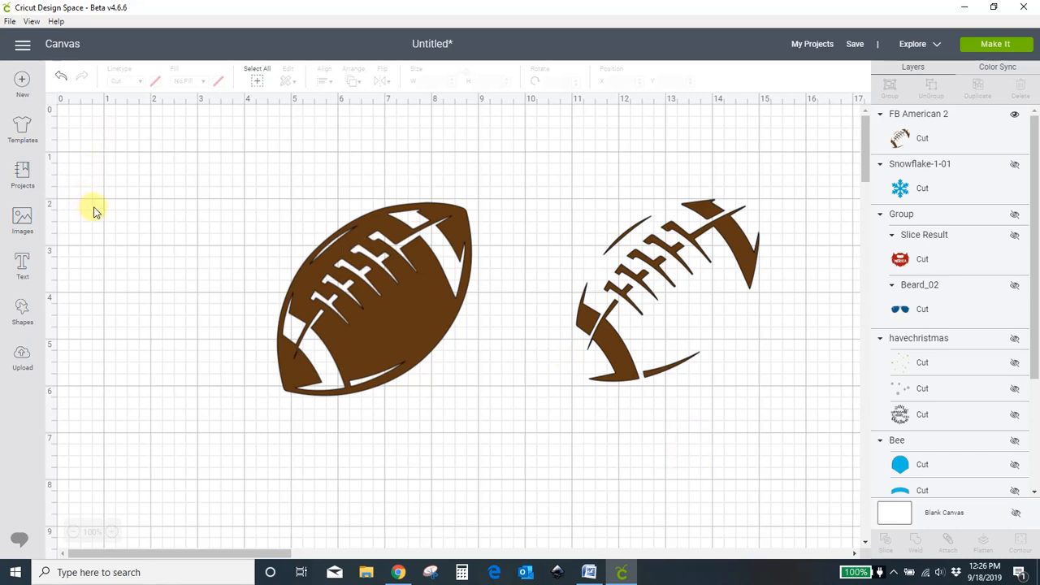
Add a circle, enlarge it to about 6 inches and position it to cover the whole original football.
click(22, 310)
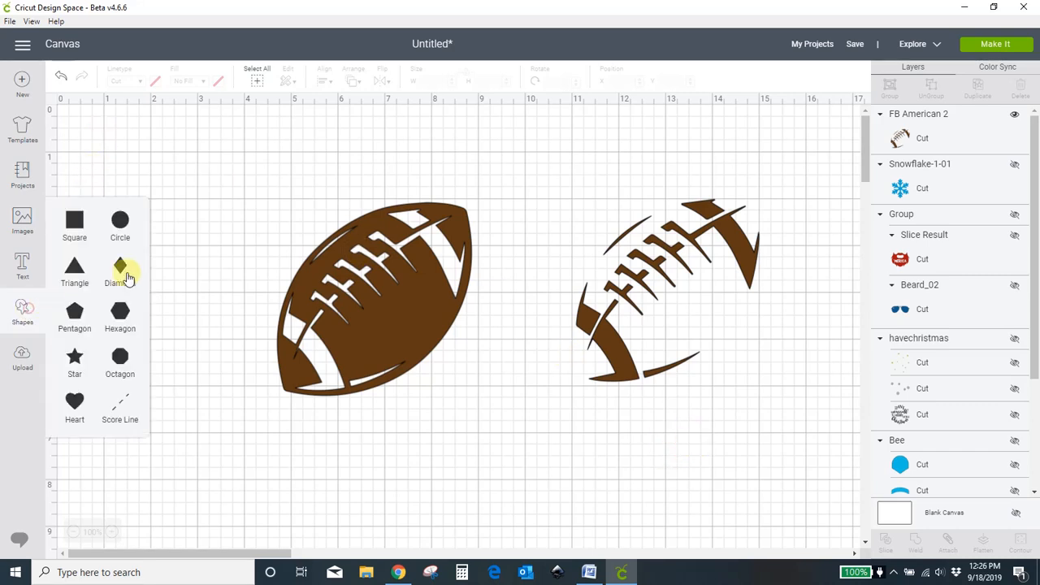
click(119, 230)
drag(251, 249, 328, 186)
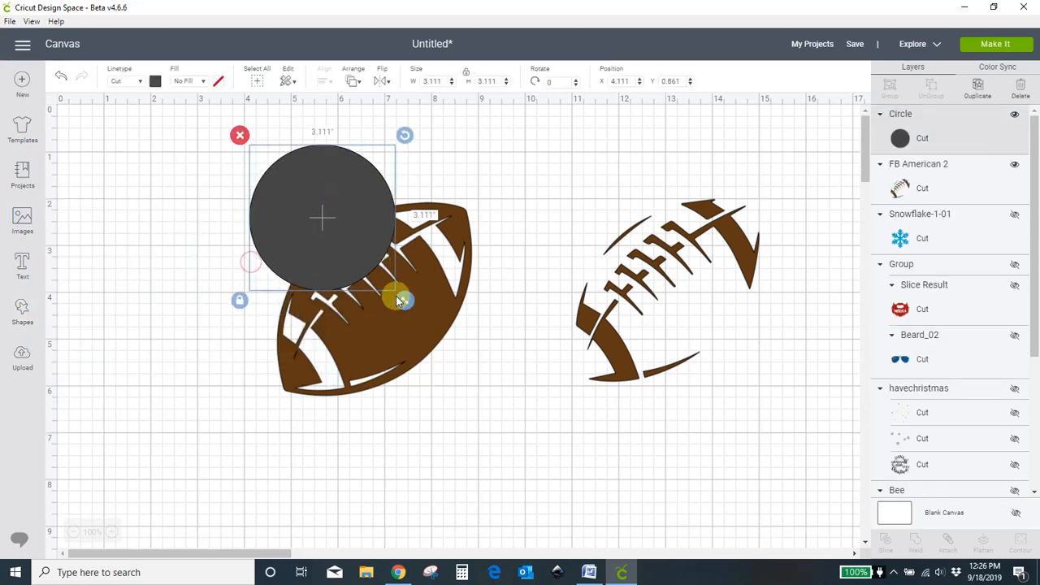
drag(400, 301, 535, 419)
mouse_move(460, 309)
mouse_down()
mouse_move(441, 330)
mouse_move(460, 323)
mouse_up()
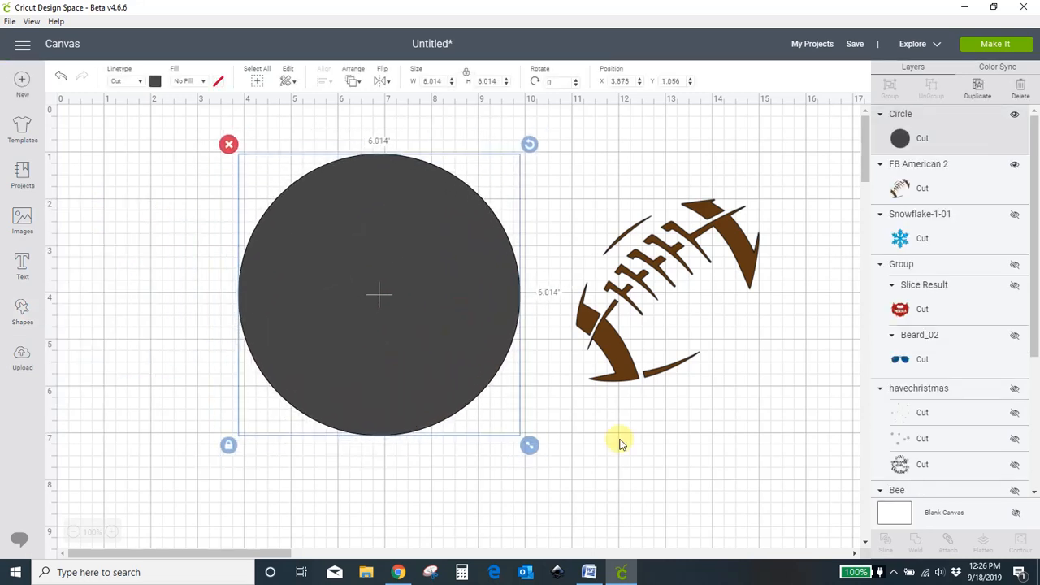
Slice the circle with the original football underneath it.
click(653, 430)
drag(209, 146, 532, 452)
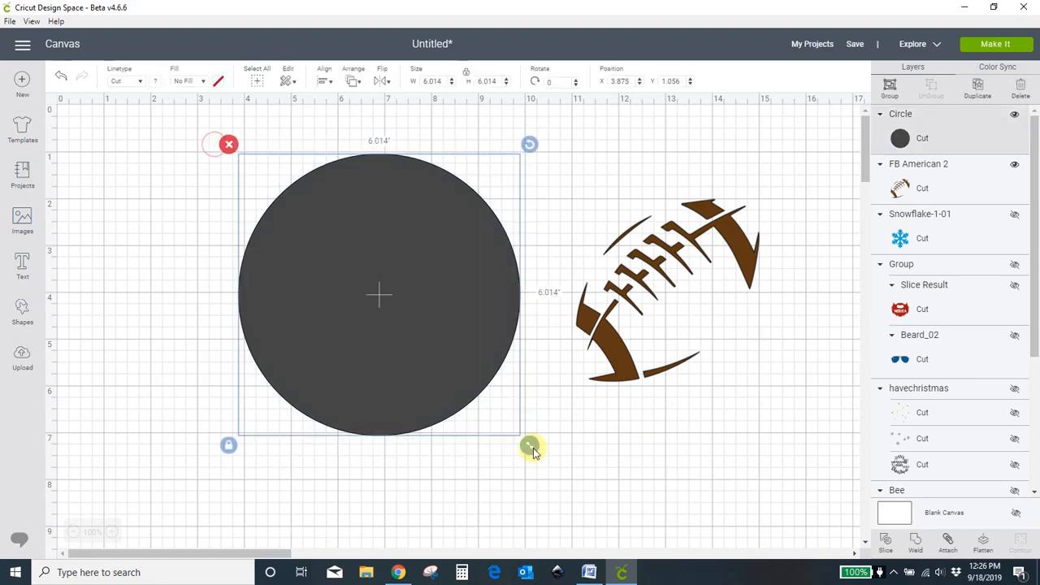
click(885, 541)
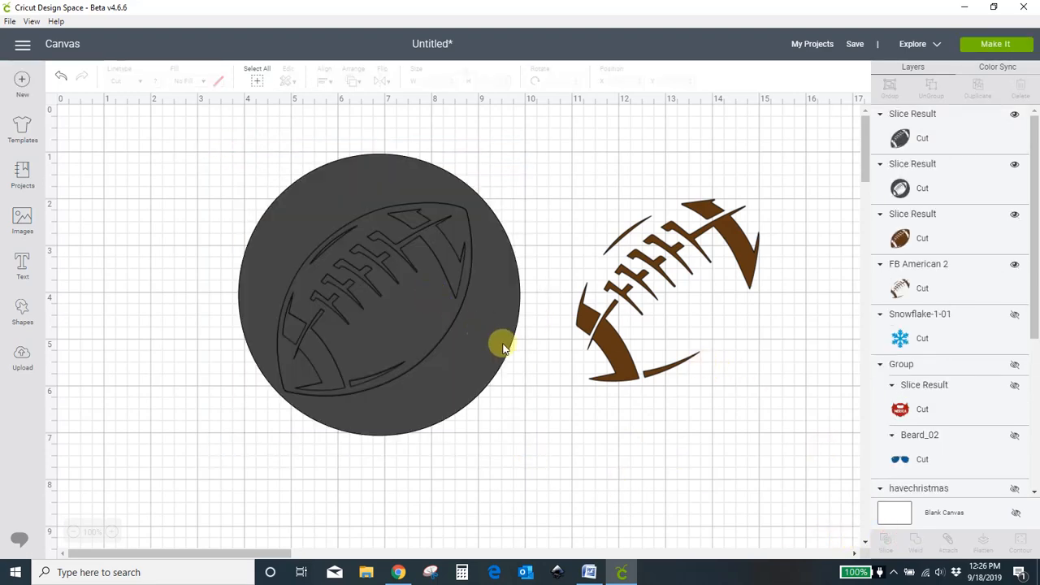
Separate the slice results, delete the brown and grey football pieces, and reposition the circle with the football cut-out.
drag(511, 377, 249, 313)
drag(374, 309, 569, 280)
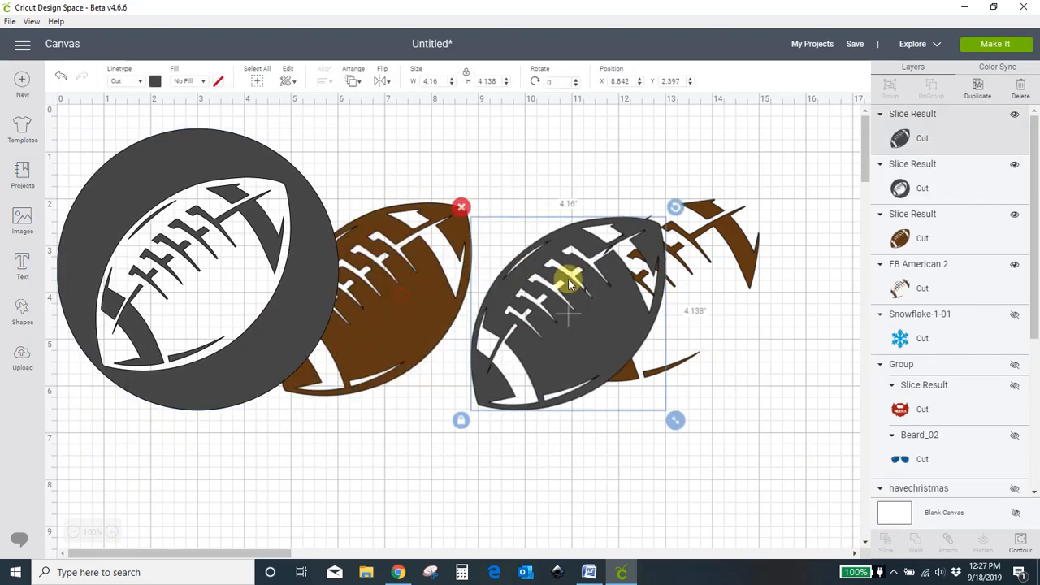
drag(431, 288, 569, 336)
click(420, 252)
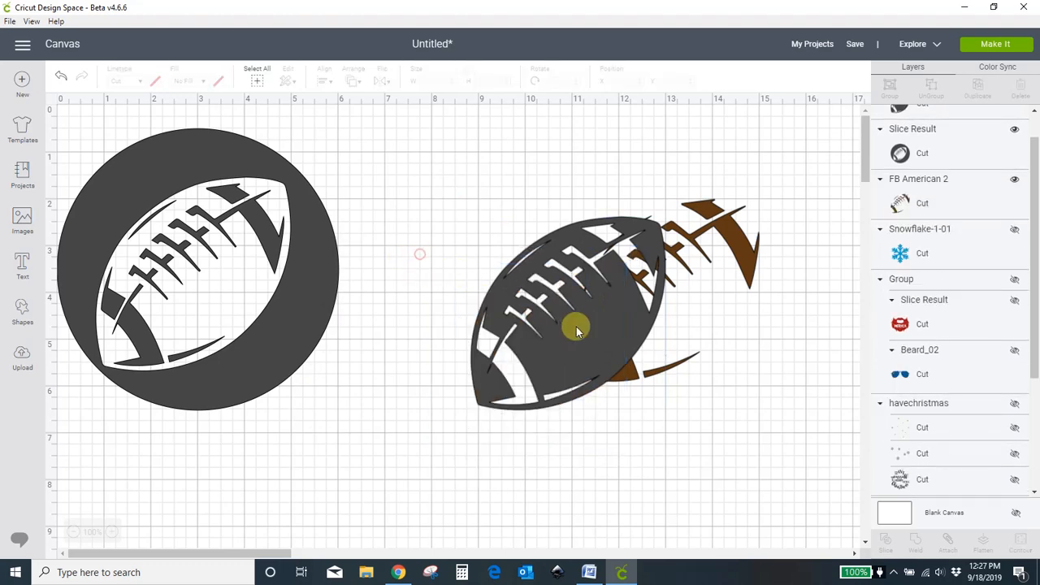
click(577, 329)
click(460, 210)
drag(319, 304, 473, 333)
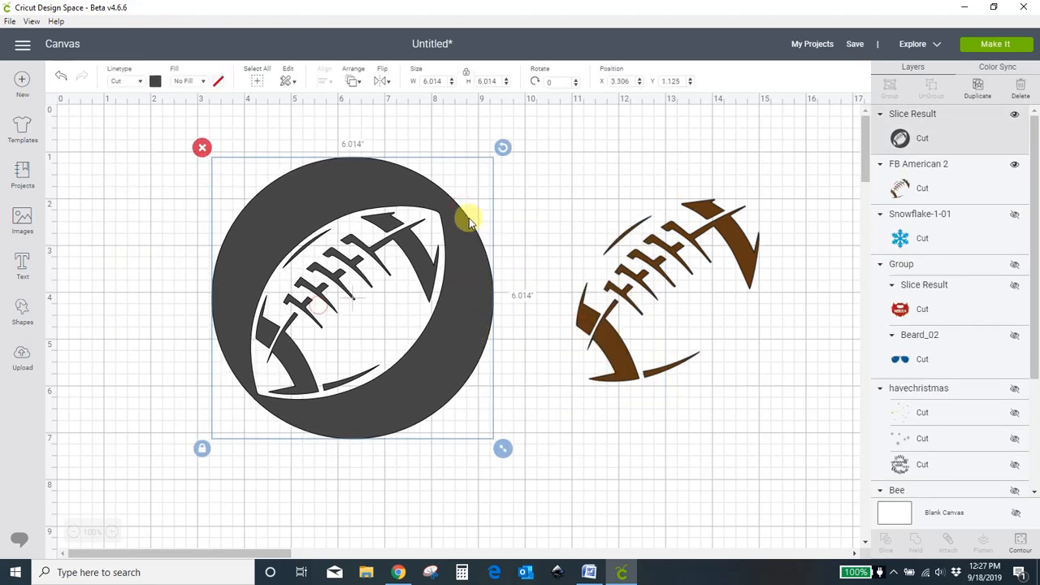
drag(253, 210, 232, 278)
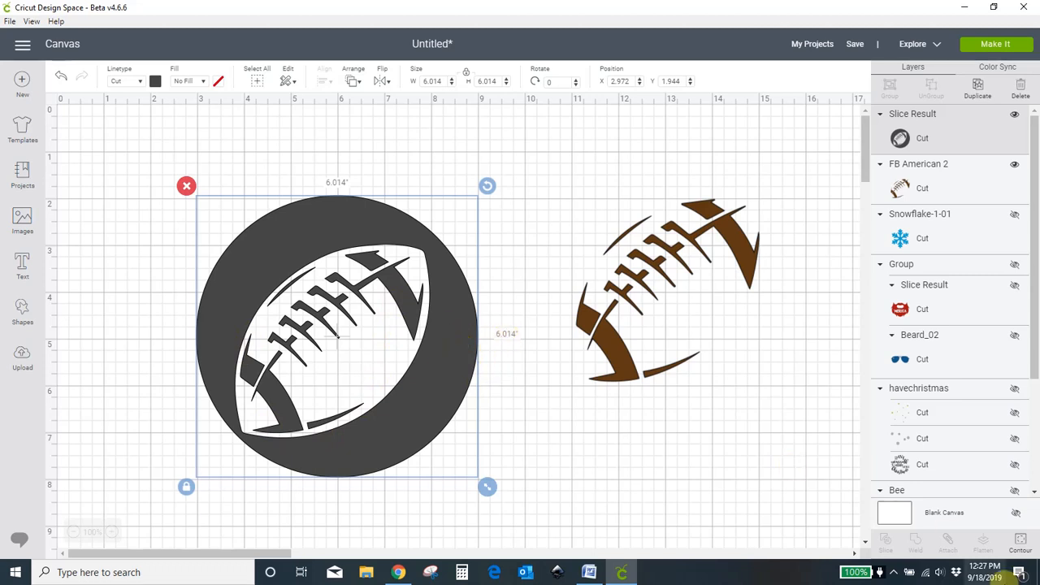
Delete the sliced circle and the contoured football, and show the hidden group with the sunglasses and 'MERICA beard.
click(186, 186)
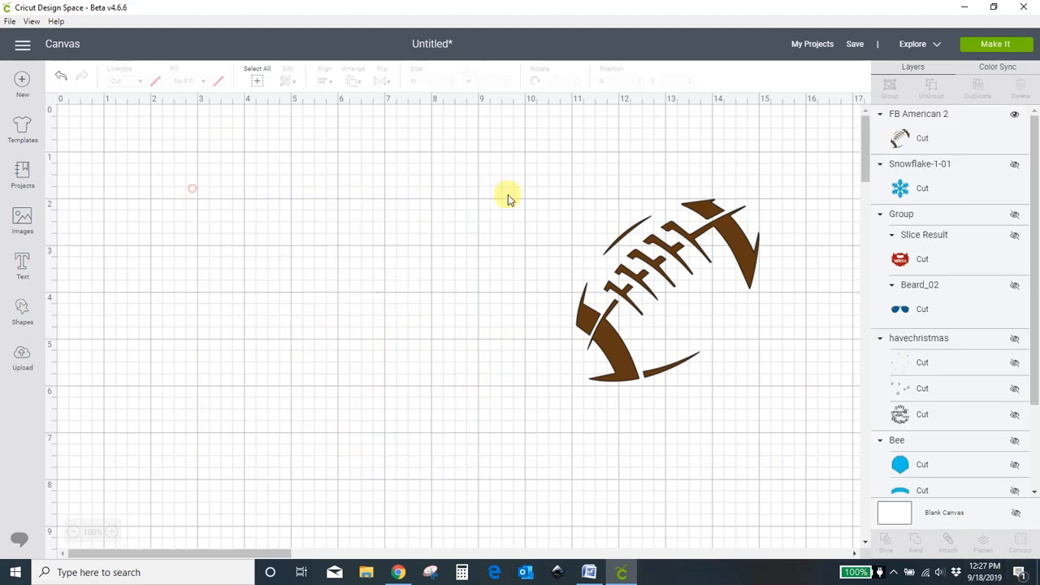
click(746, 246)
click(566, 189)
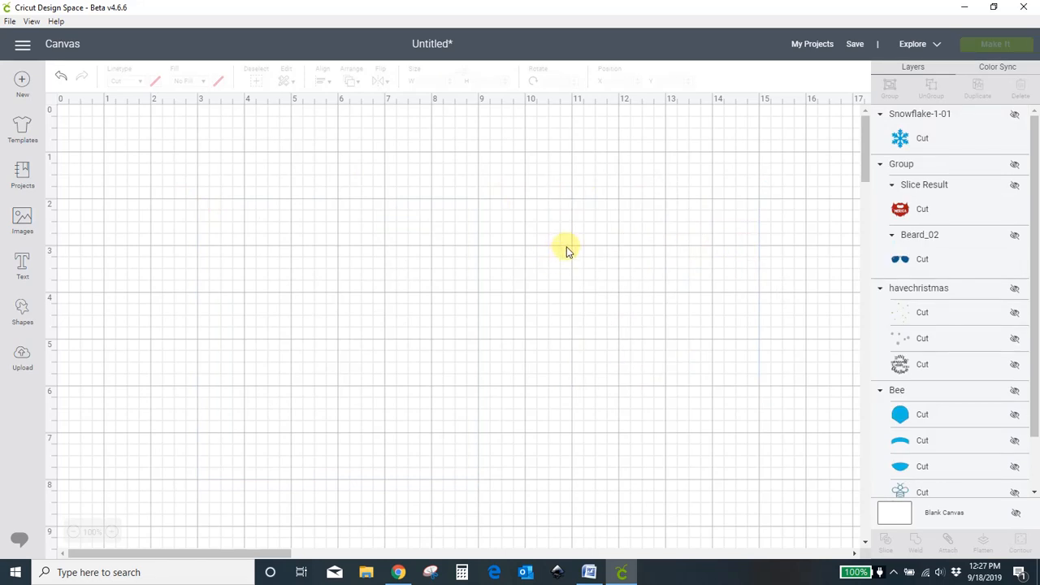
click(1014, 164)
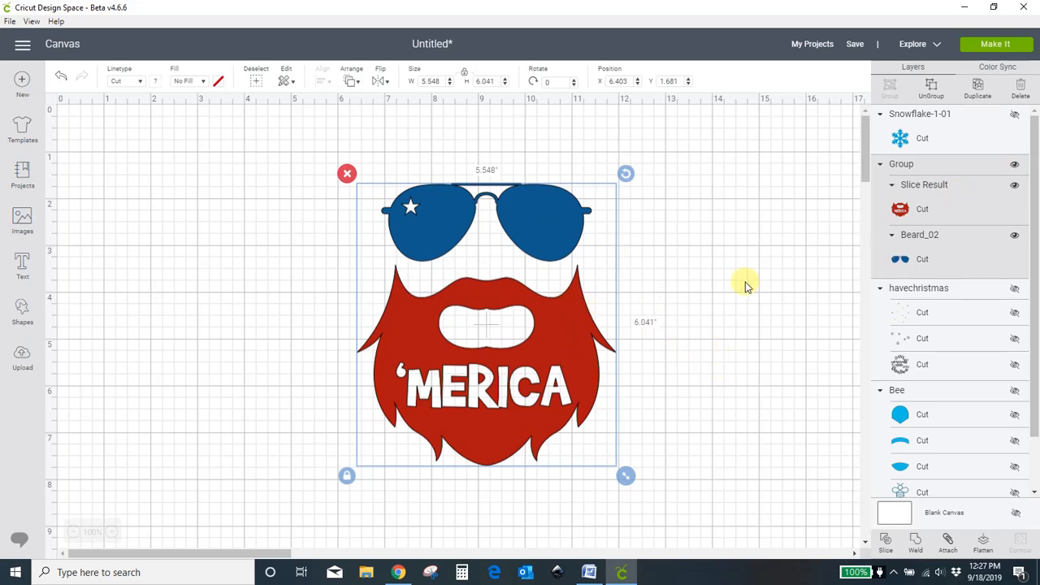
click(717, 297)
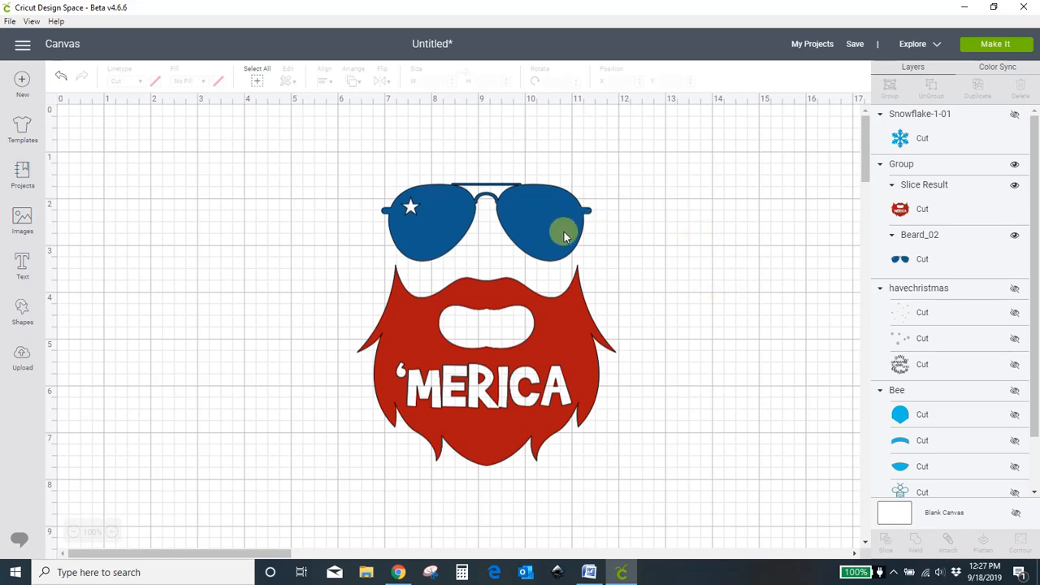
Try covering the star in the sunglasses with a small circle, and delete the circle.
click(23, 311)
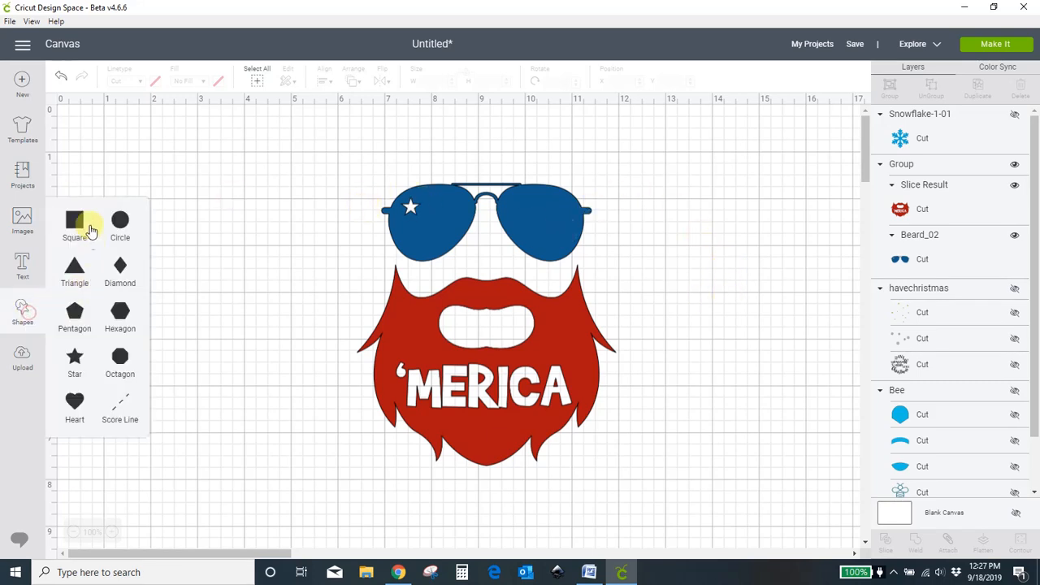
click(120, 221)
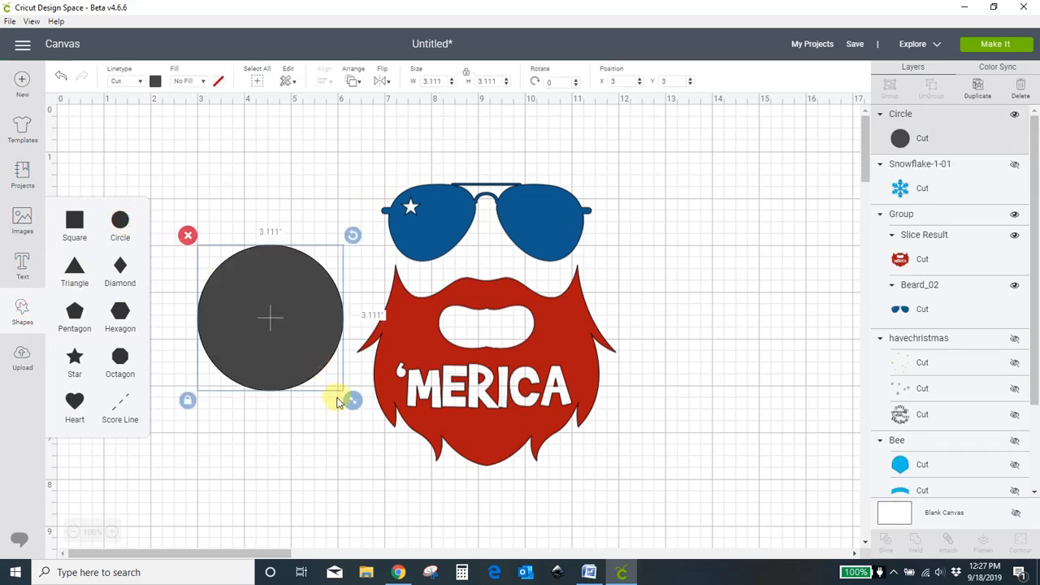
drag(351, 398, 241, 327)
drag(224, 276, 422, 213)
click(249, 347)
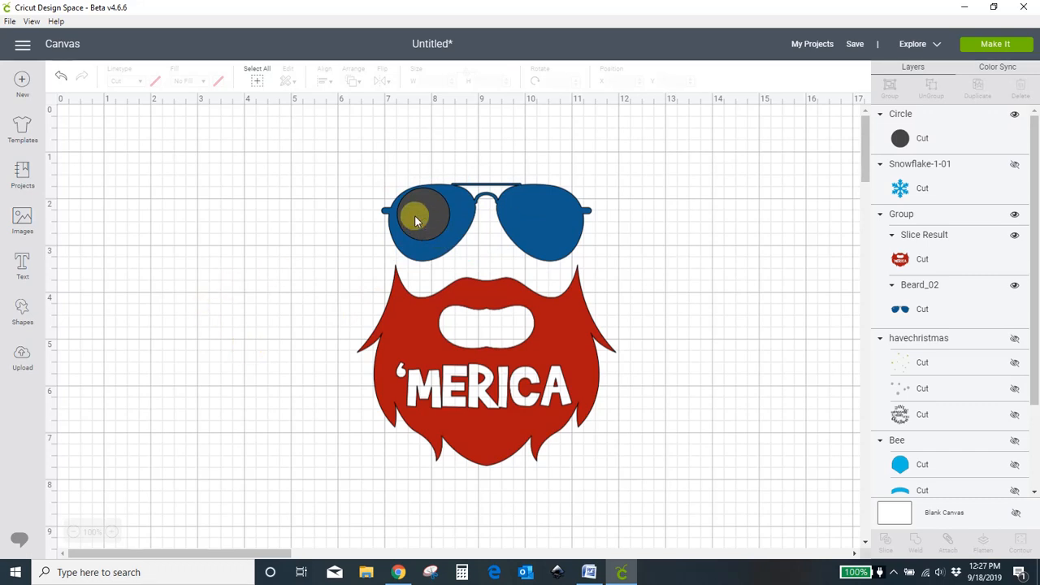
drag(416, 220, 225, 241)
click(201, 208)
Ungroup the beard design and hide the star contour in the blue sunglasses.
click(550, 236)
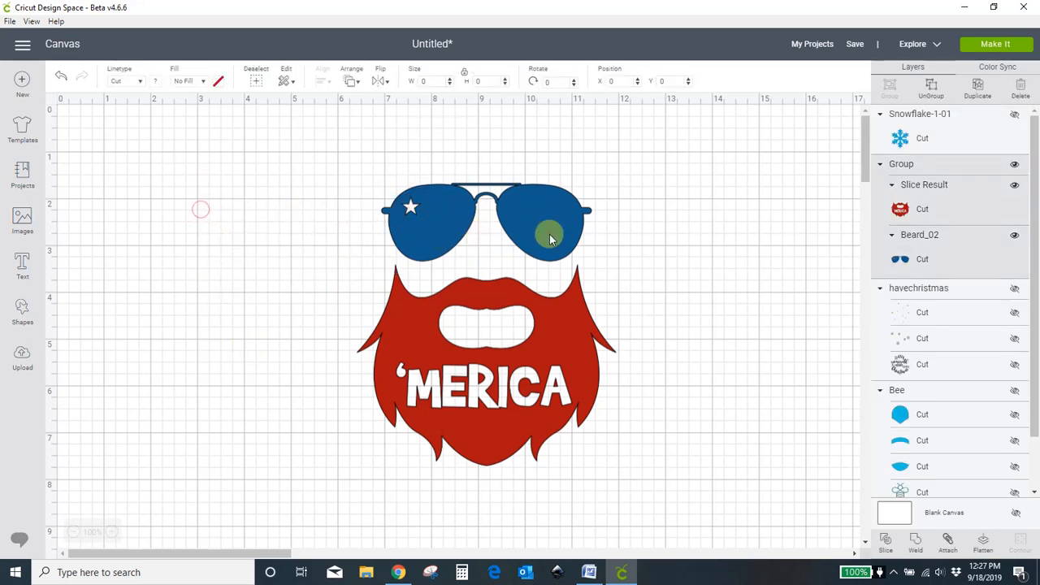
click(932, 89)
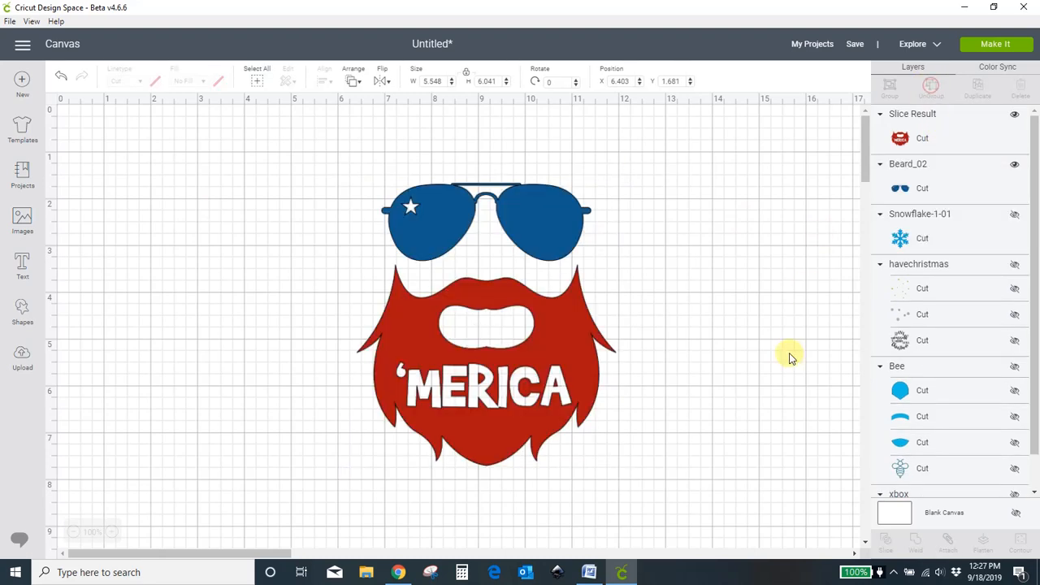
click(551, 218)
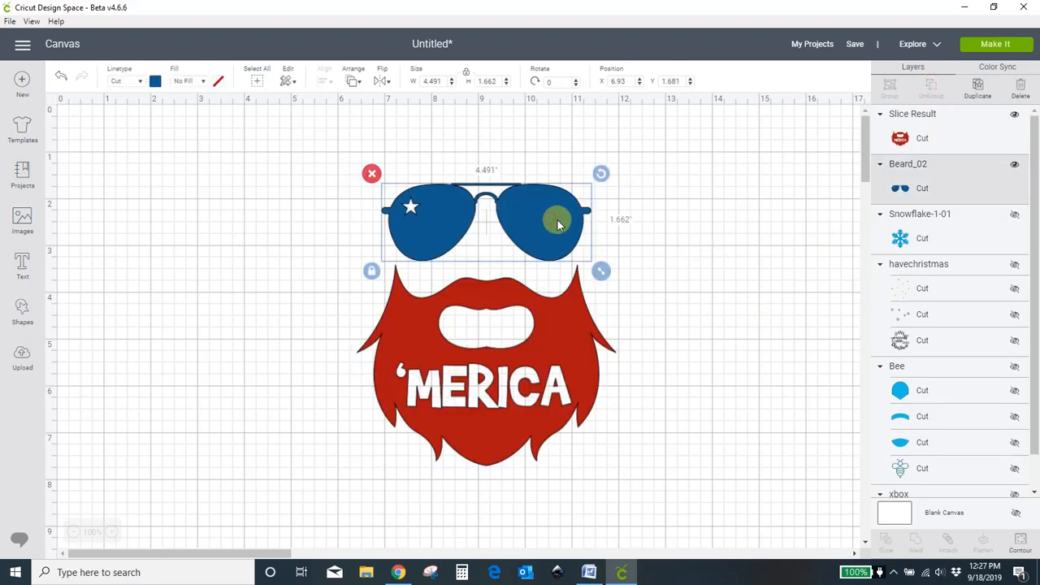
click(1022, 540)
click(382, 232)
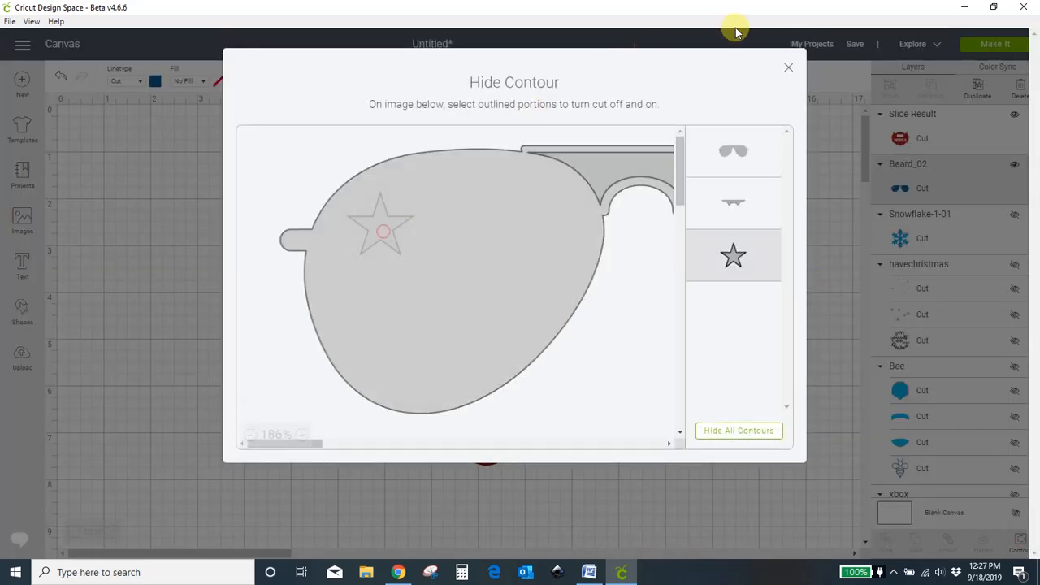
click(791, 65)
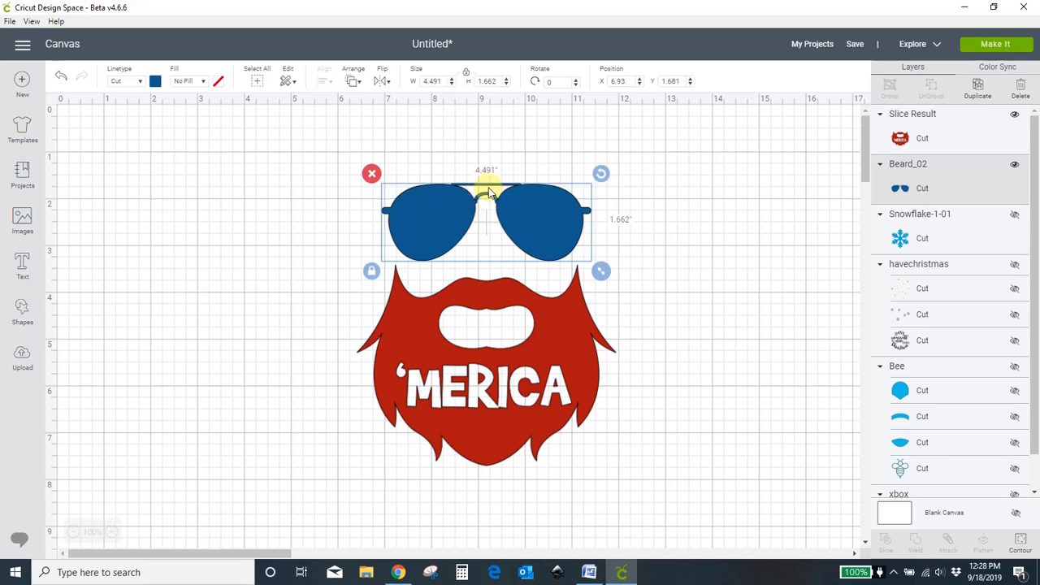
Hide the contour of the opening between the sunglasses' top bar and nose bridge.
click(1021, 541)
click(628, 169)
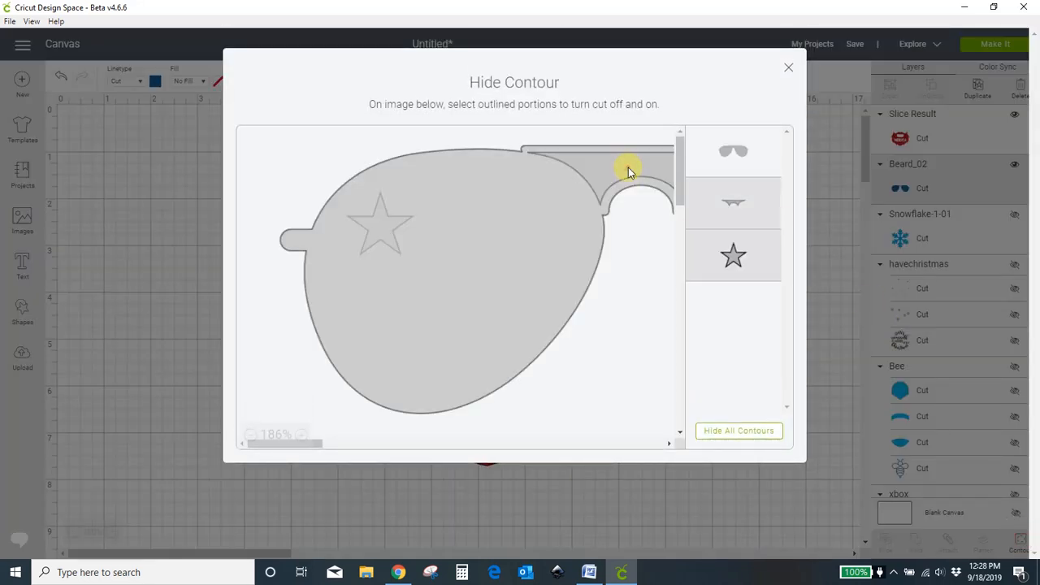
click(788, 69)
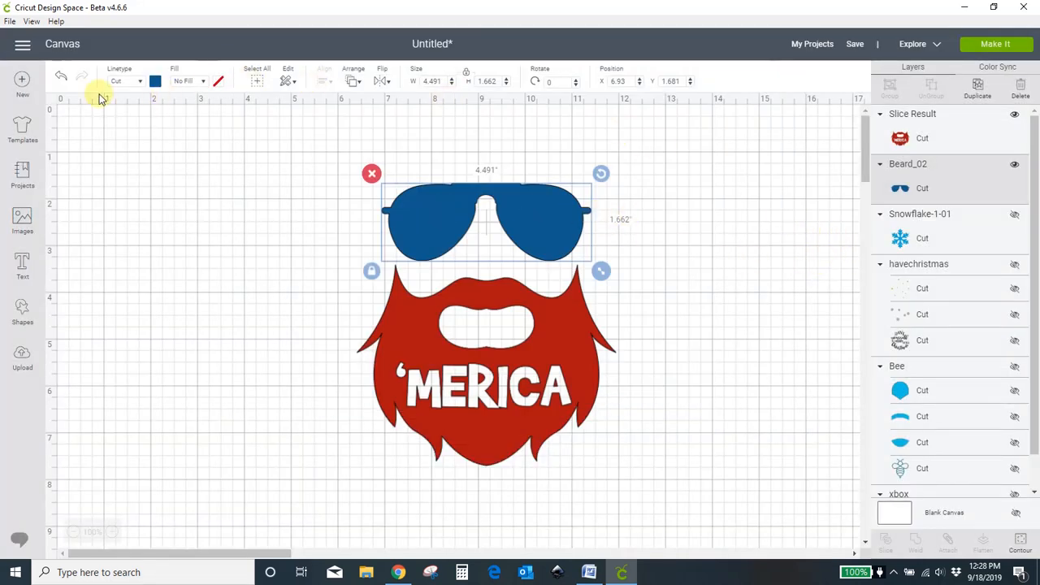
Undo the sunglasses' last contour change, and hide the contours of the apostrophe and every 'MERICA letter except the final A in the beard.
click(61, 76)
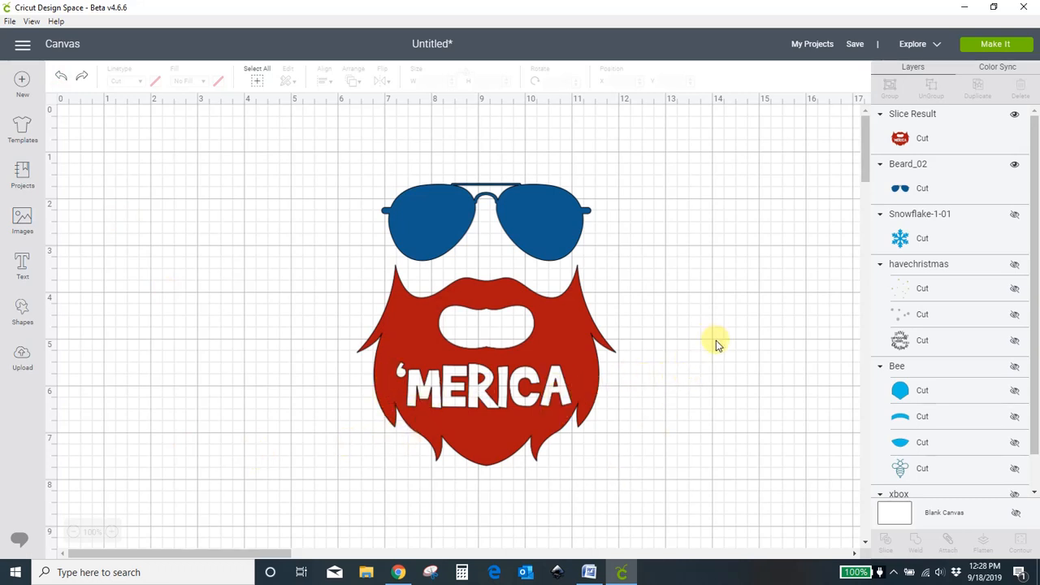
click(573, 350)
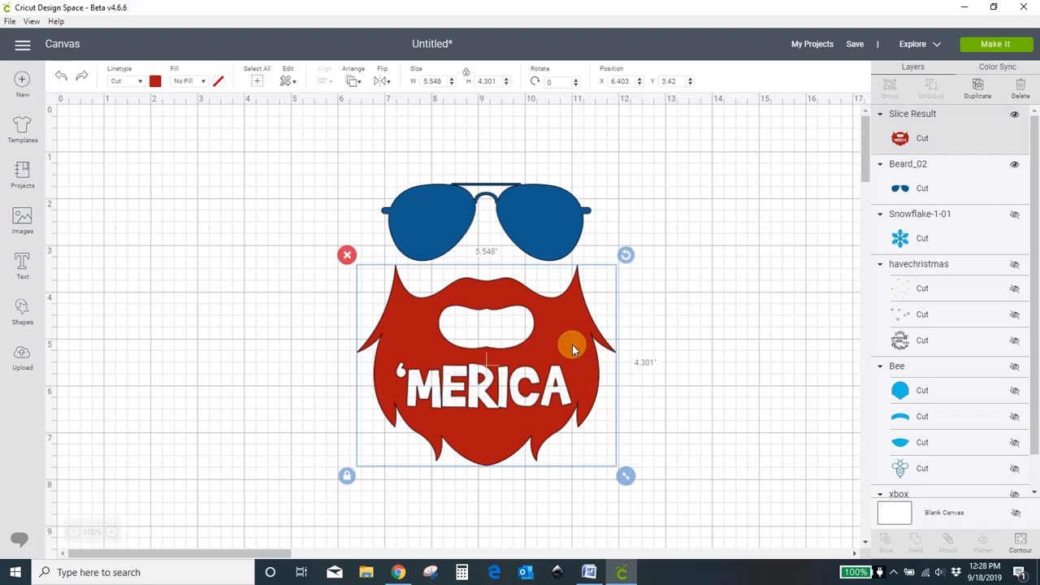
click(1019, 545)
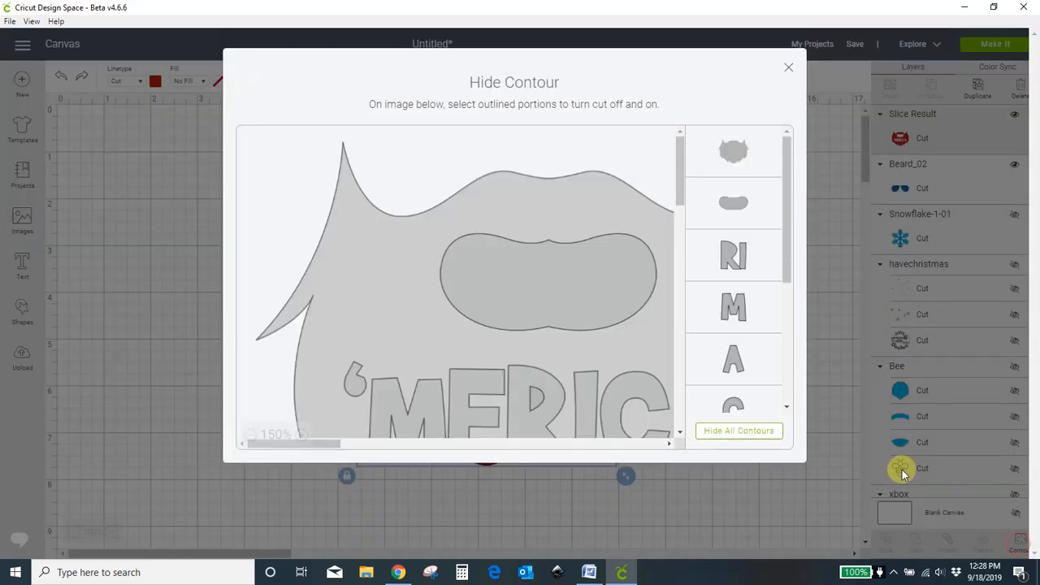
click(392, 402)
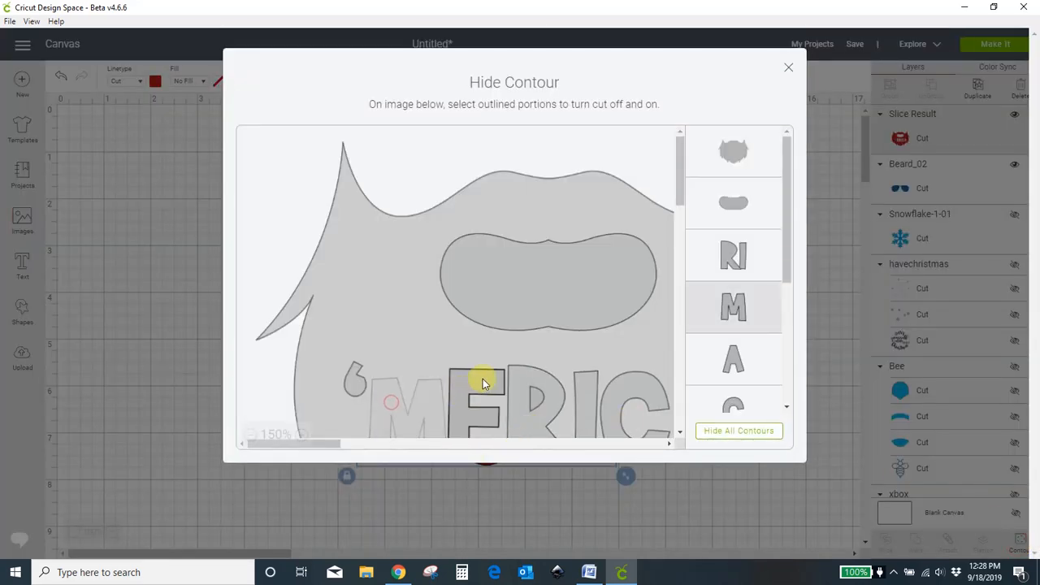
click(529, 381)
click(646, 395)
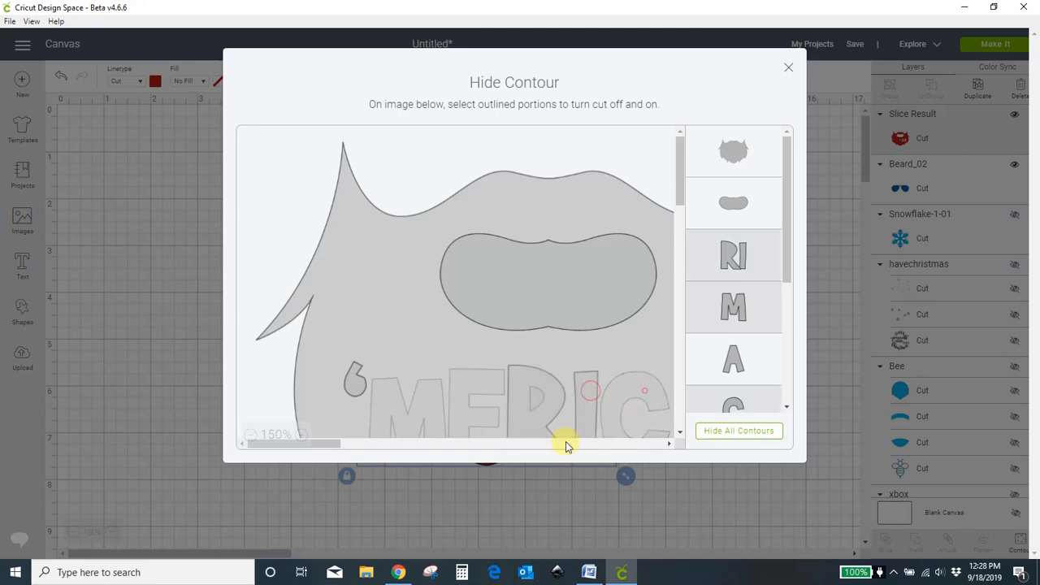
mouse_move(315, 444)
mouse_down()
mouse_move(385, 446)
mouse_move(329, 447)
mouse_up()
click(355, 388)
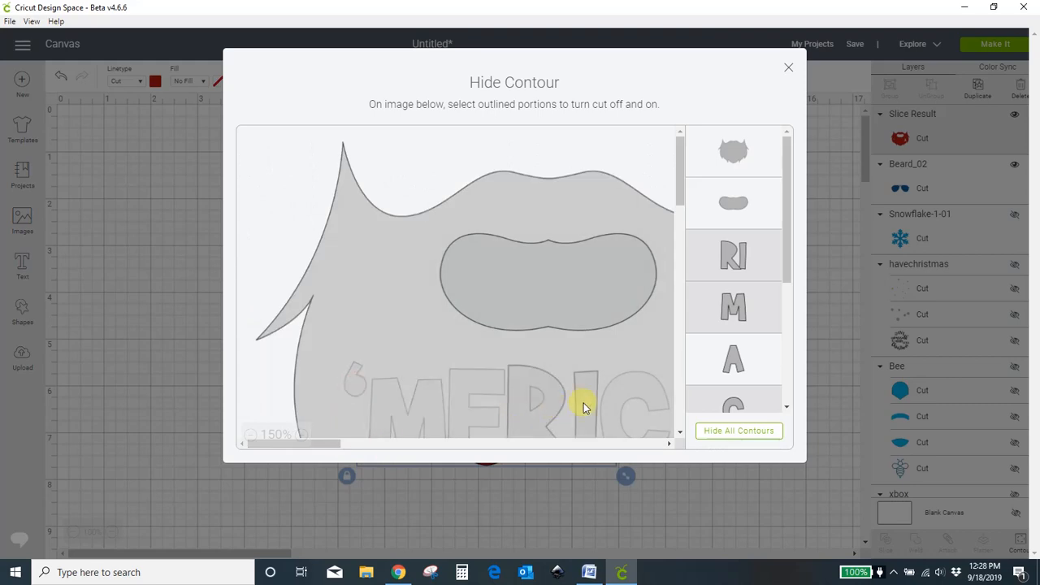
click(788, 68)
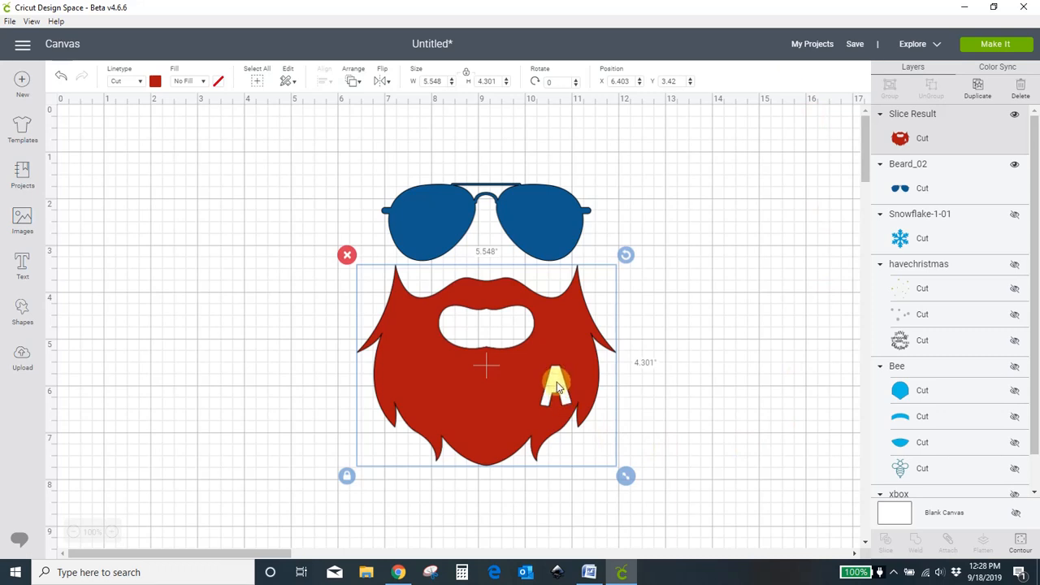
Hide the contours of the remaining letter A and its small inner triangle in the red beard.
click(1016, 541)
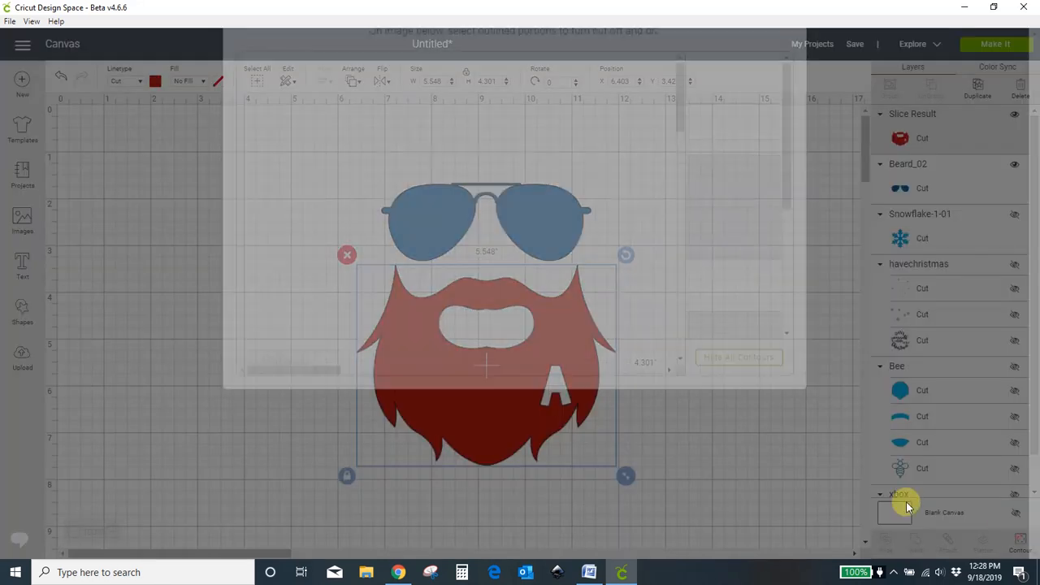
drag(328, 448, 390, 447)
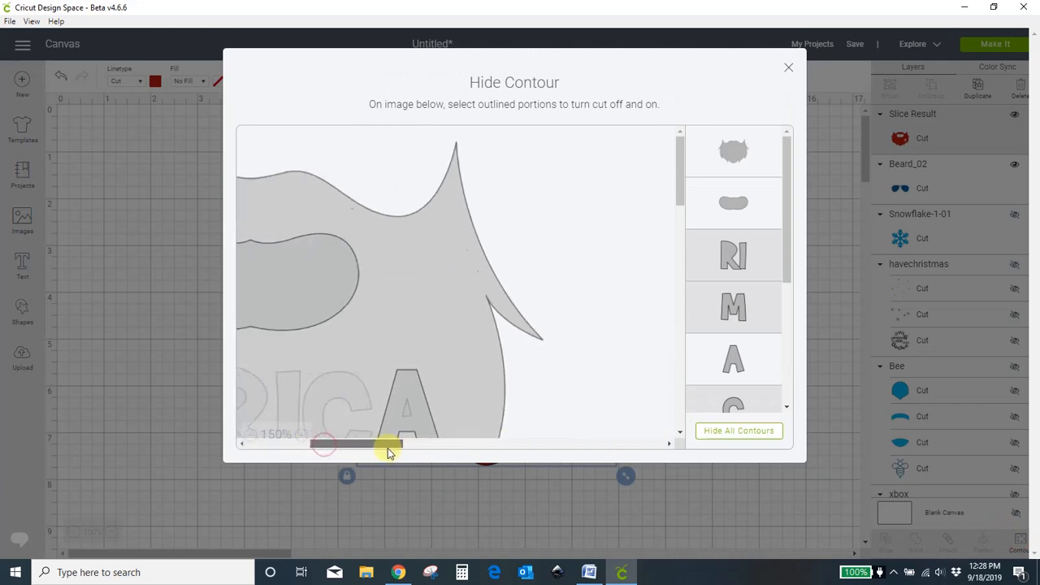
scroll(483, 350, down, 3)
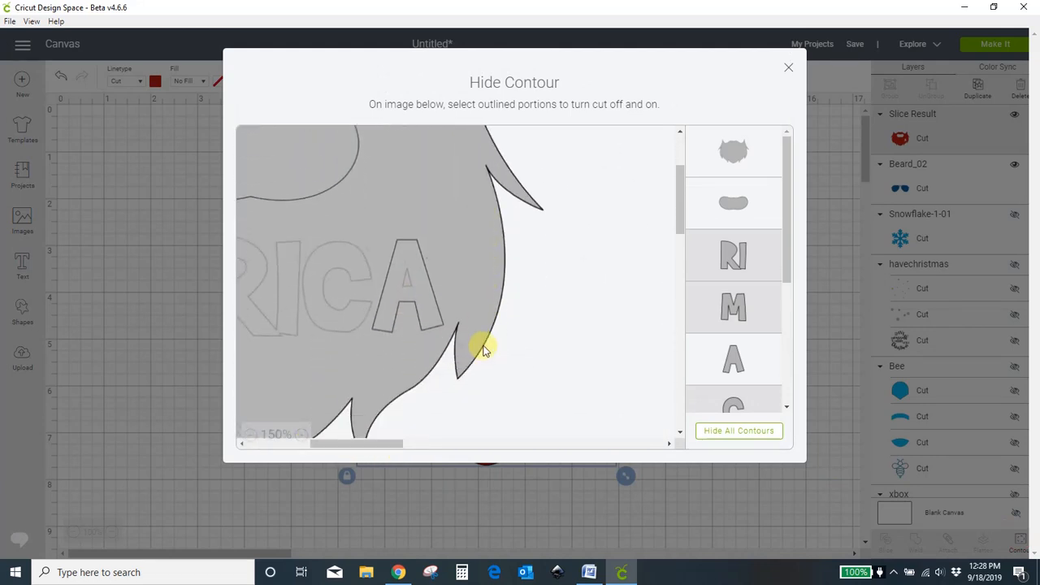
click(410, 285)
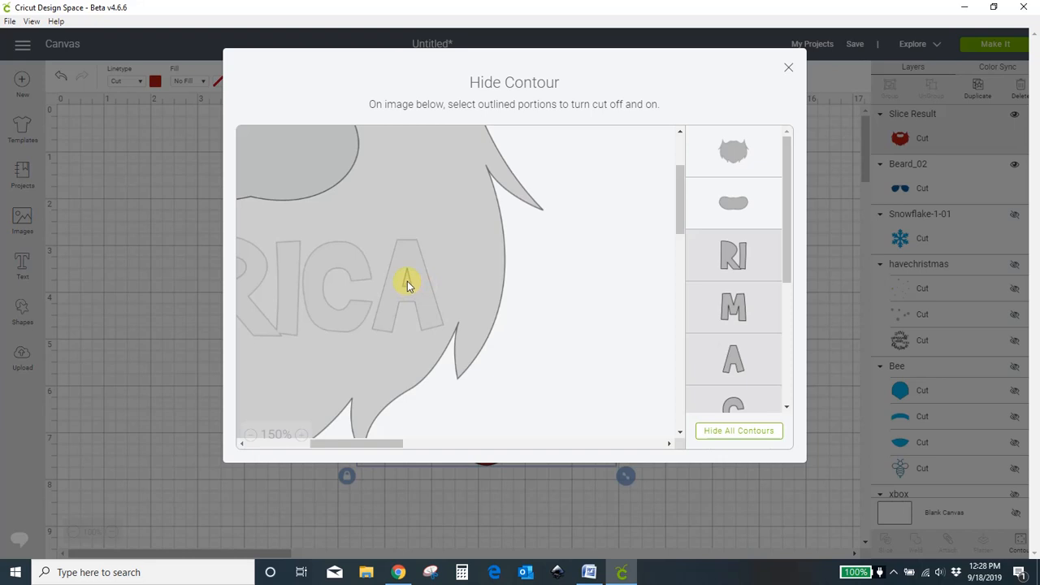
click(421, 300)
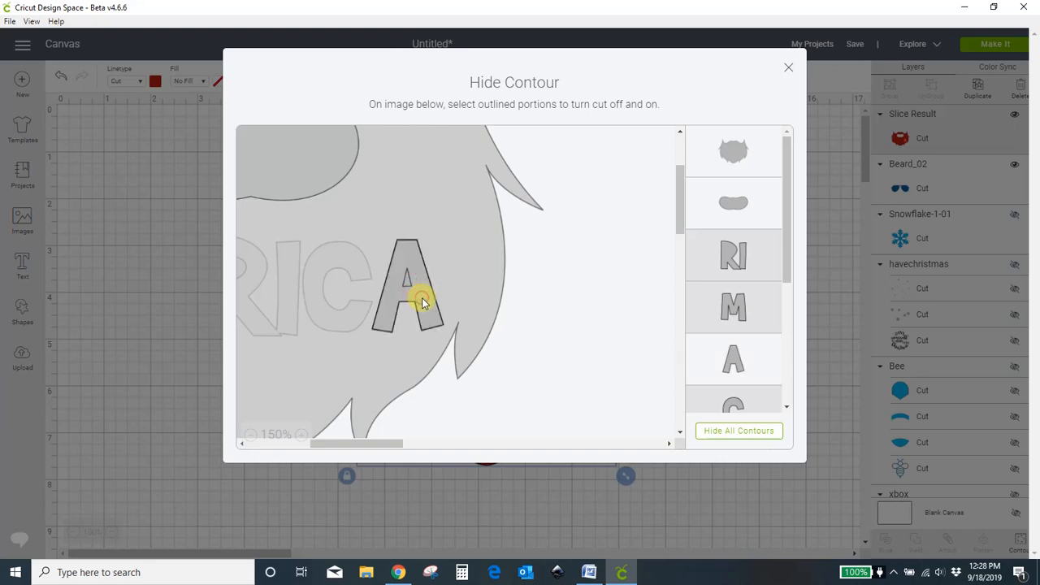
click(421, 300)
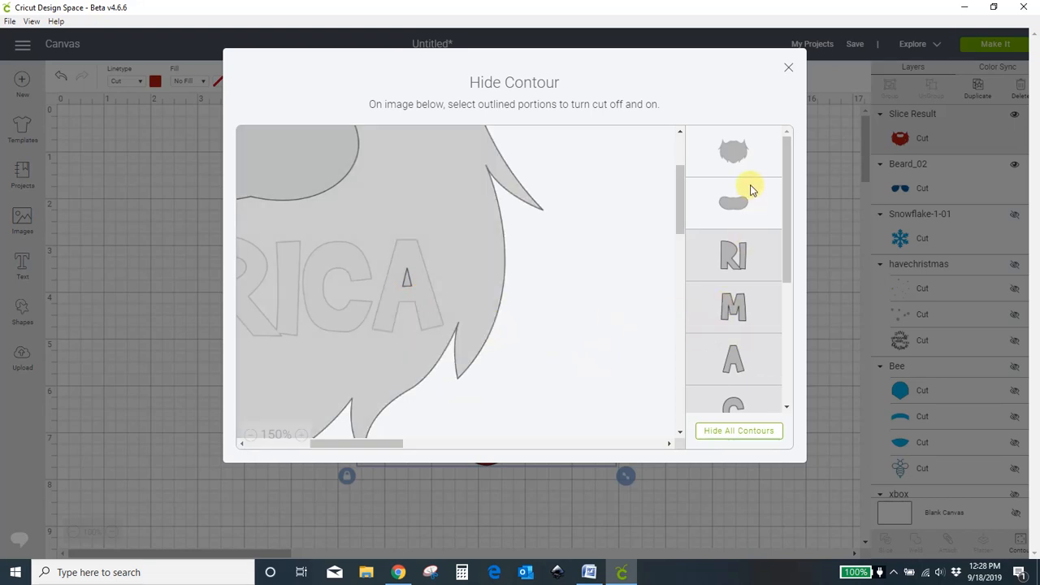
scroll(743, 163, down, 5)
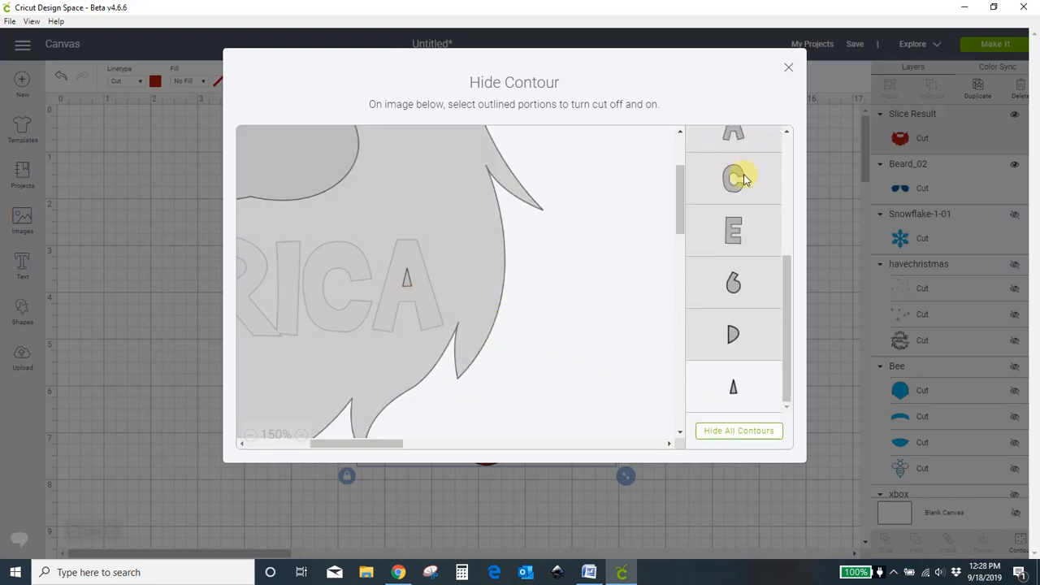
click(759, 399)
scroll(756, 382, up, 5)
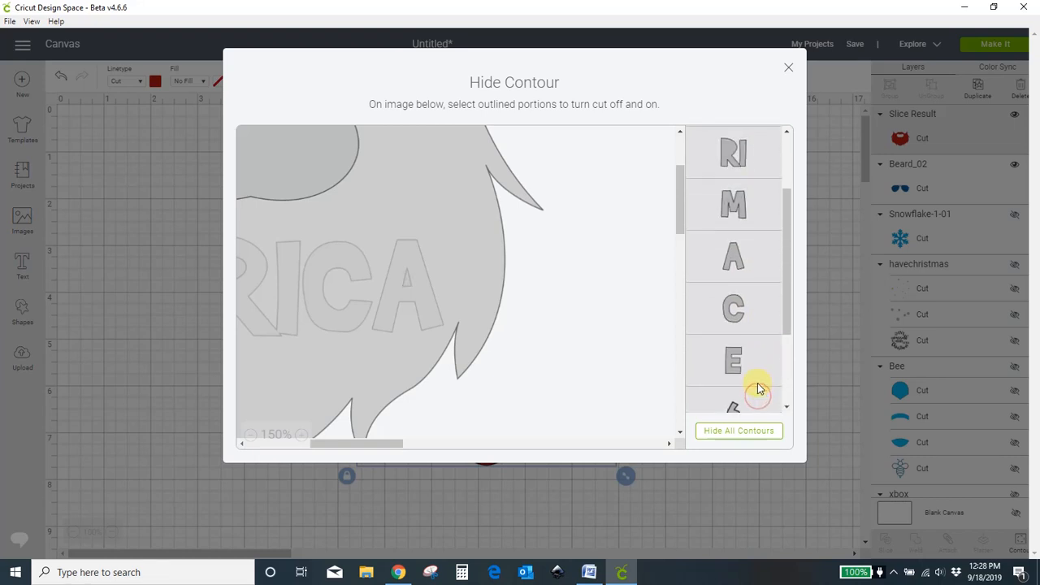
click(788, 69)
click(704, 432)
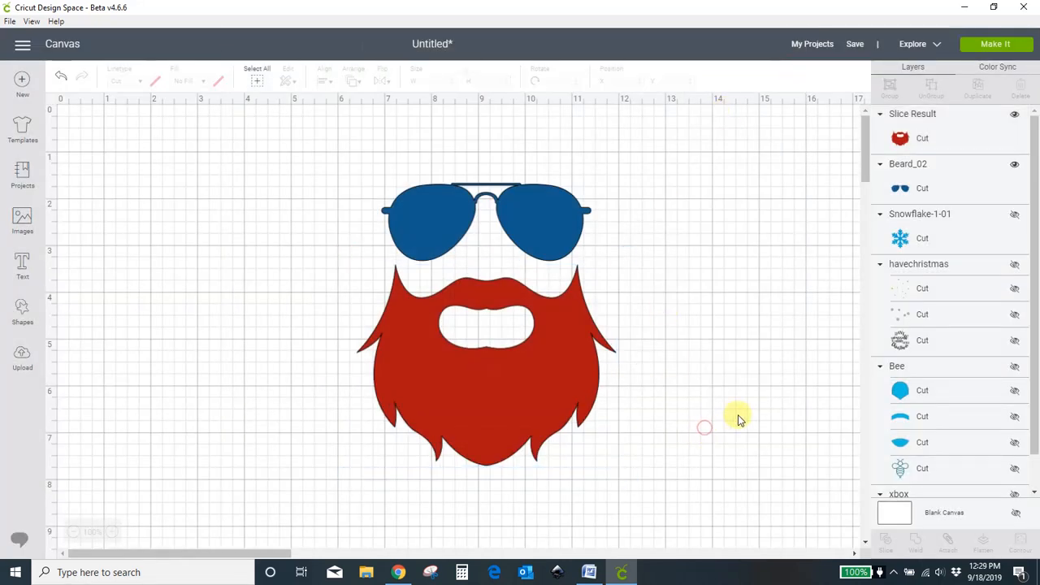
Hide the contour of the mouth opening in the red beard.
click(558, 391)
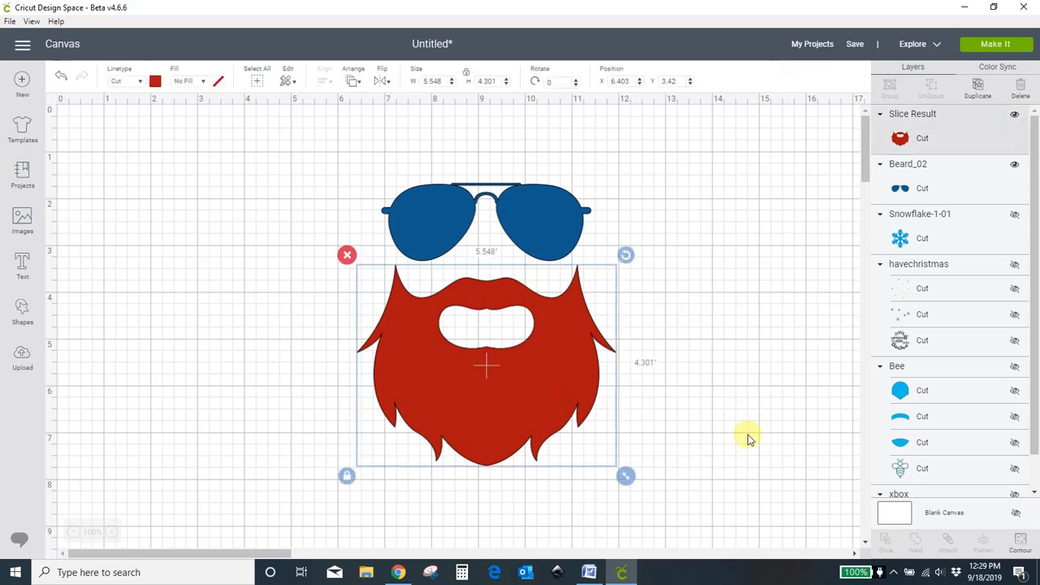
click(1019, 543)
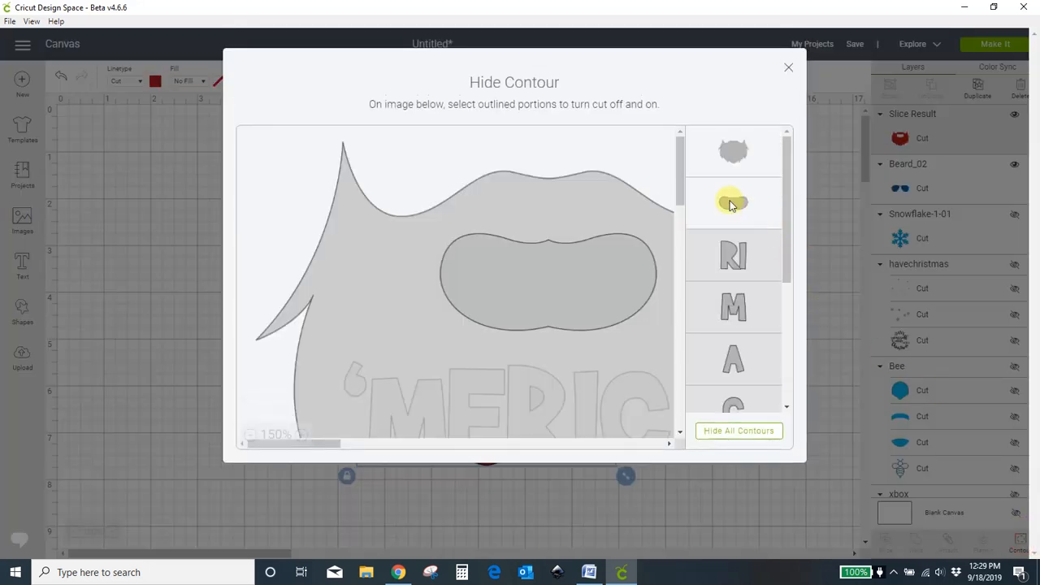
click(722, 200)
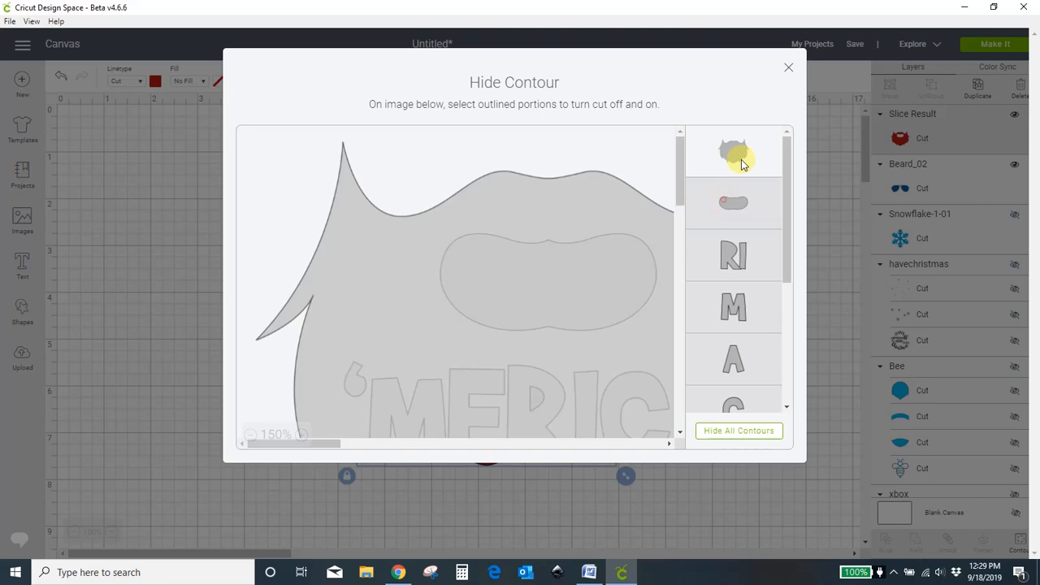
click(787, 70)
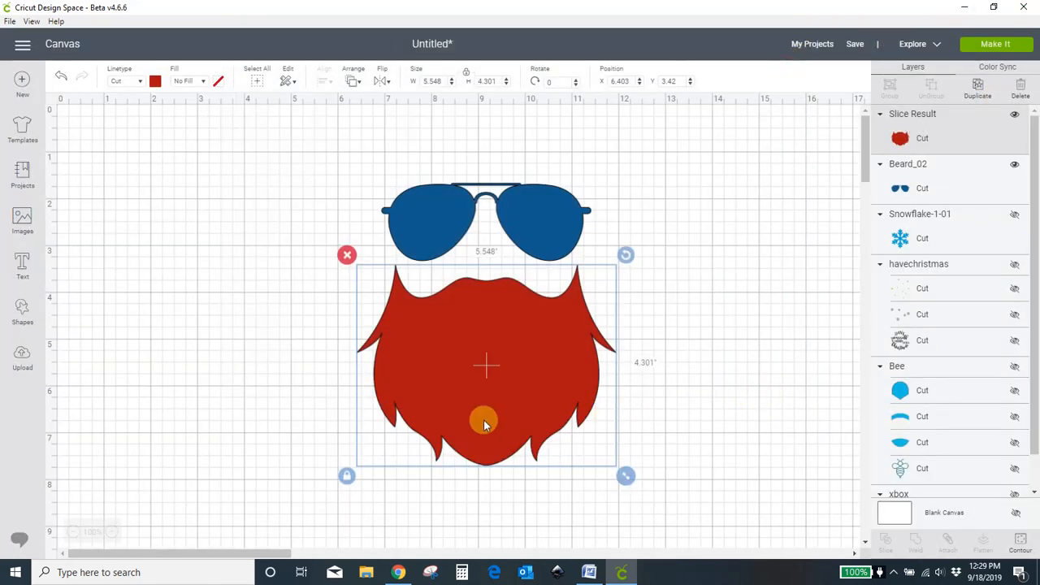
Turn the contours of the mouth opening and all the 'MERICA lettering pieces in the red beard back on.
click(1020, 539)
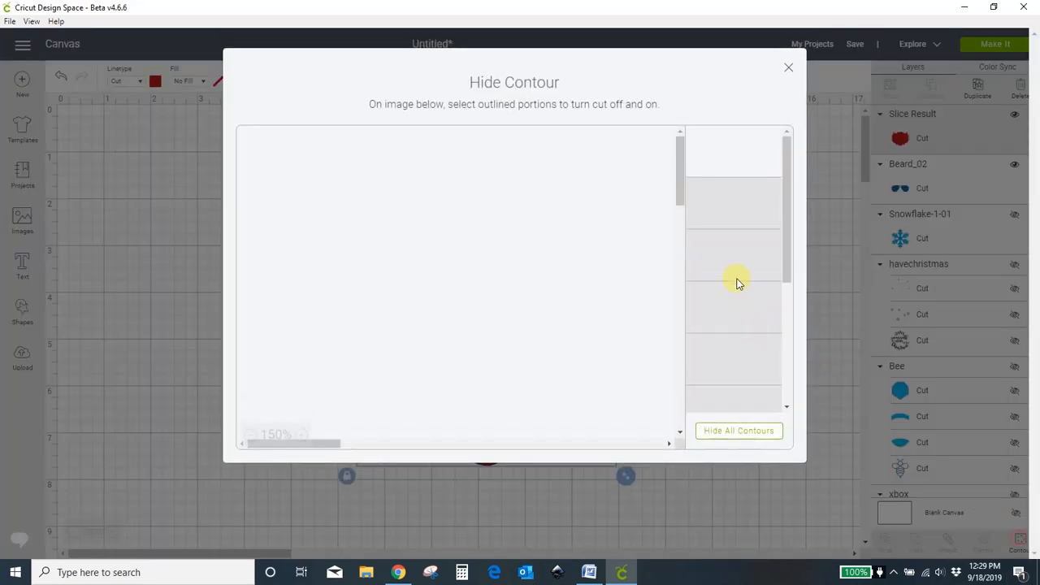
click(768, 207)
click(767, 257)
click(766, 307)
click(766, 356)
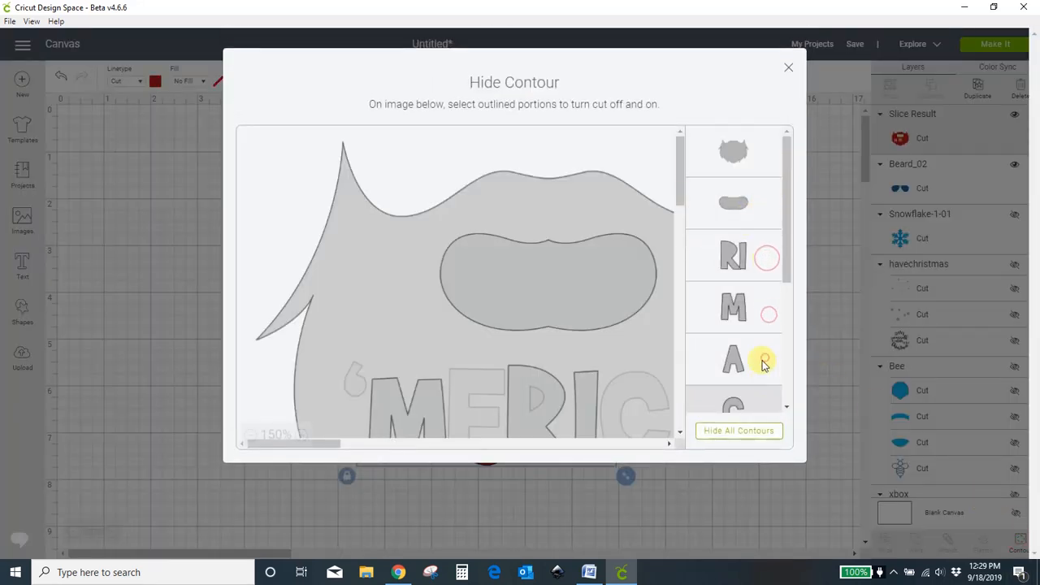
scroll(766, 307, down, 3)
click(766, 286)
click(767, 346)
click(768, 380)
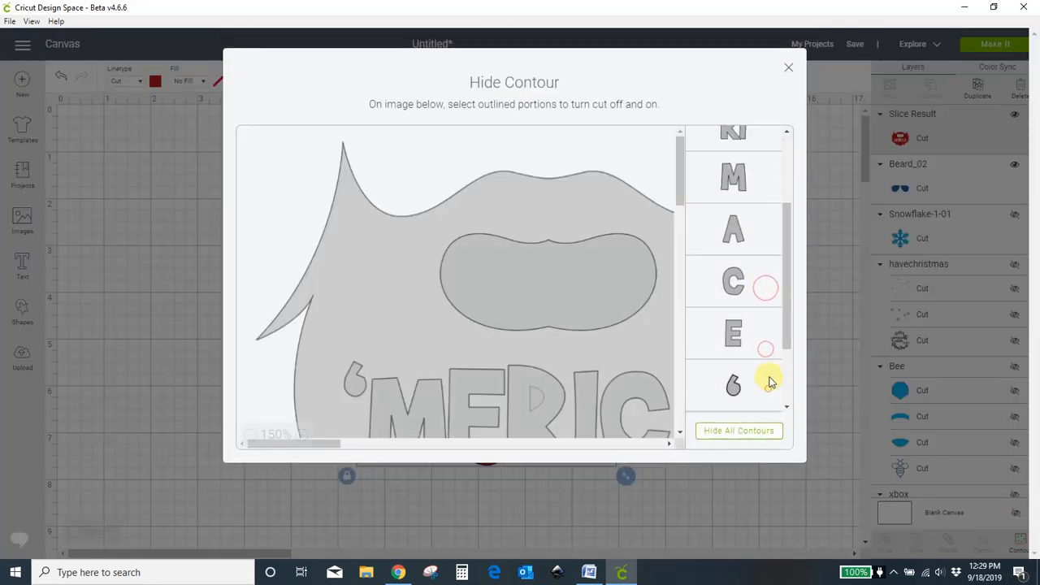
scroll(768, 374, down, 2)
click(760, 334)
click(765, 390)
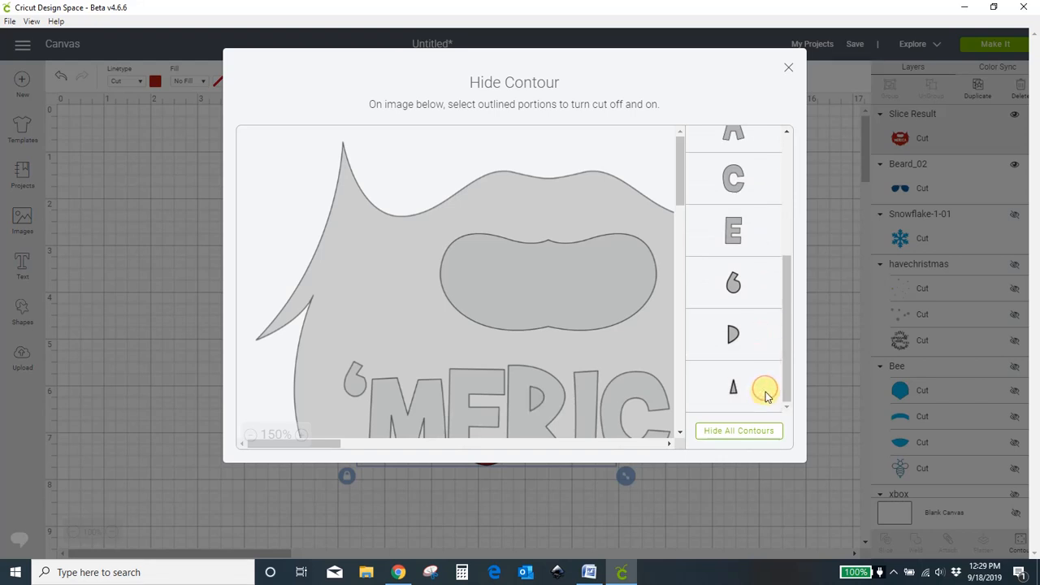
Hide the beard's outer outline contour, keeping the mouth shape and the 'MERICA lettering as cut pieces.
scroll(749, 315, up, 5)
click(735, 159)
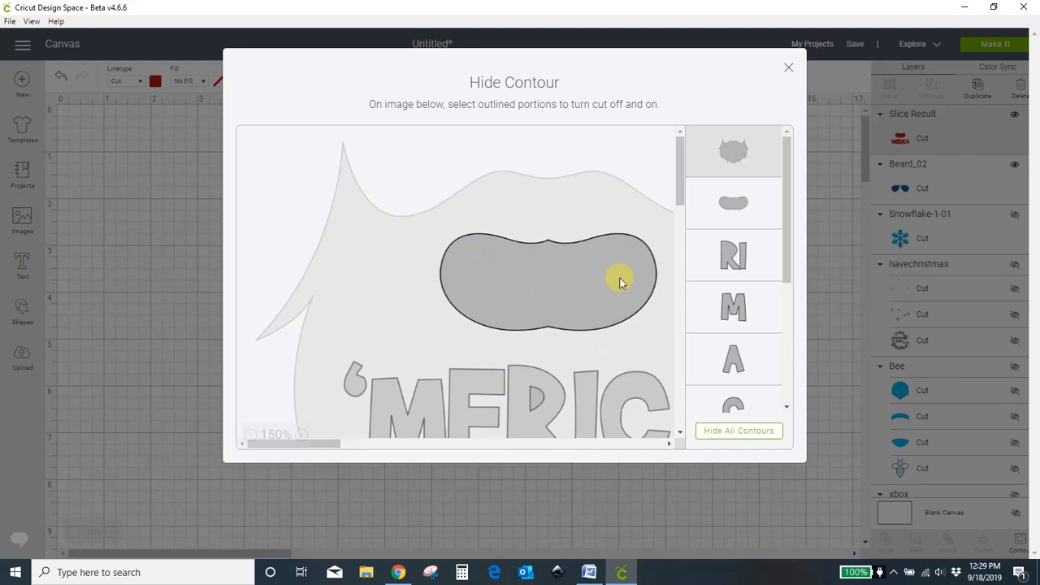
click(565, 294)
click(789, 68)
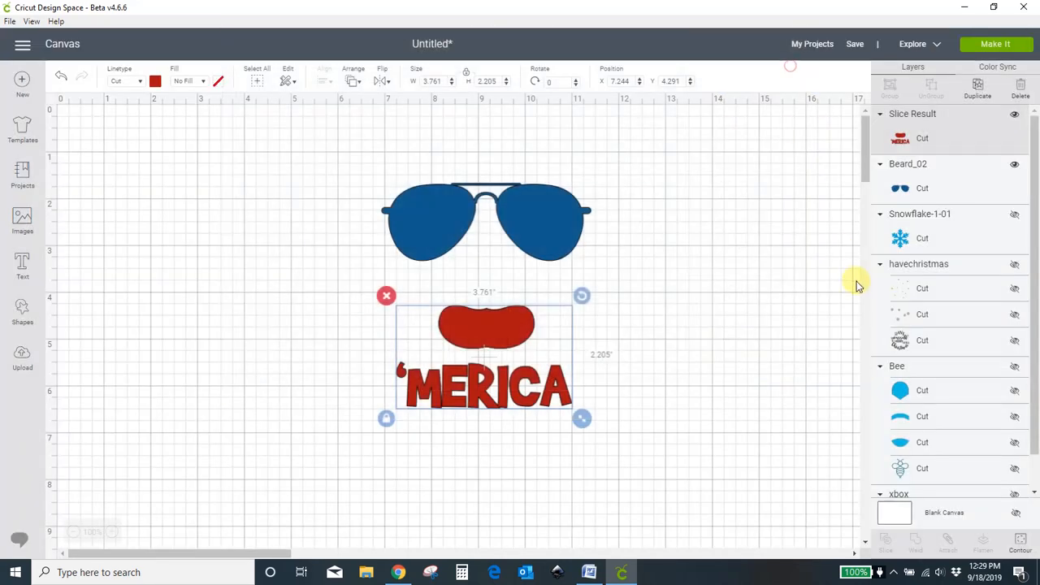
click(824, 300)
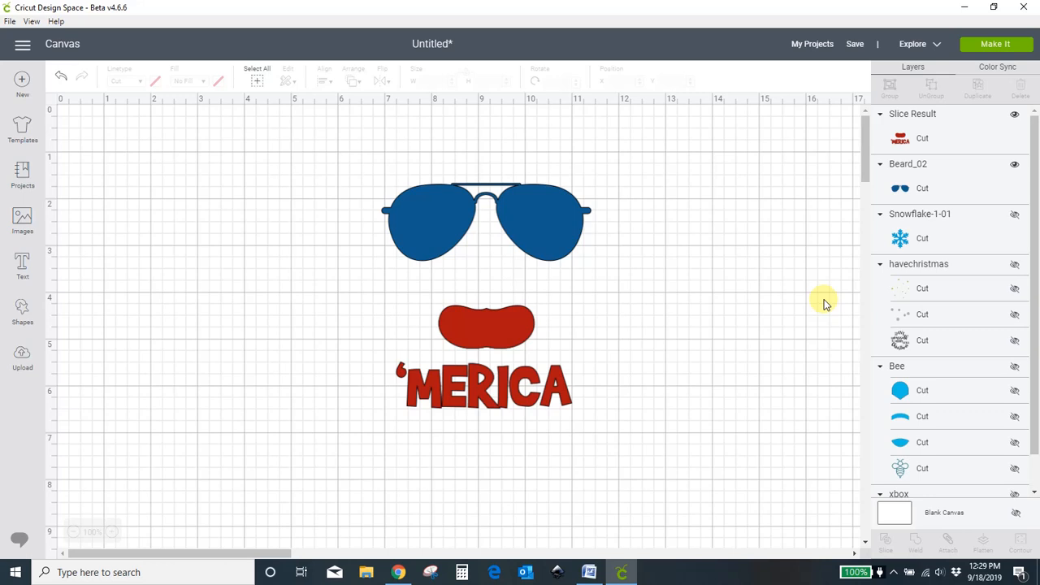
Delete the sunglasses, mouth shape and 'MERICA lettering, and show the hidden havechristmas design.
drag(341, 146, 741, 488)
click(372, 173)
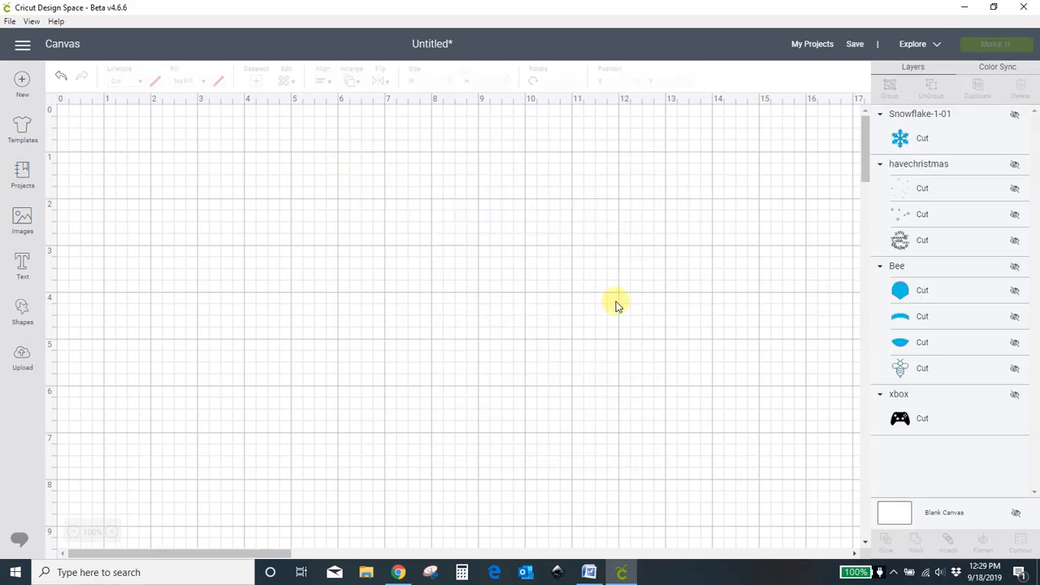
click(1015, 165)
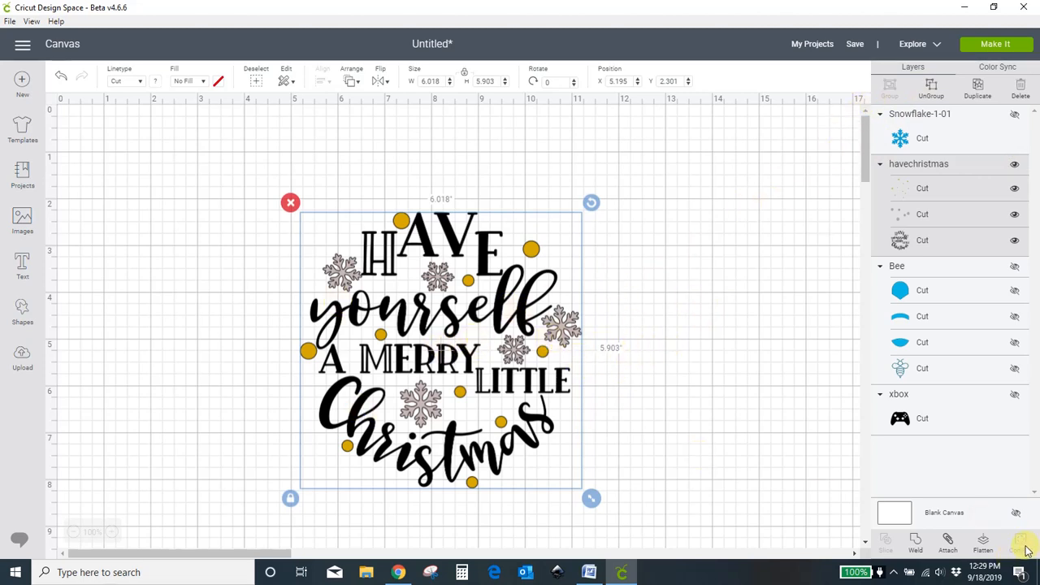
Ungroup the havechristmas design and delete its gold dots layer and its snowflakes layer.
click(933, 90)
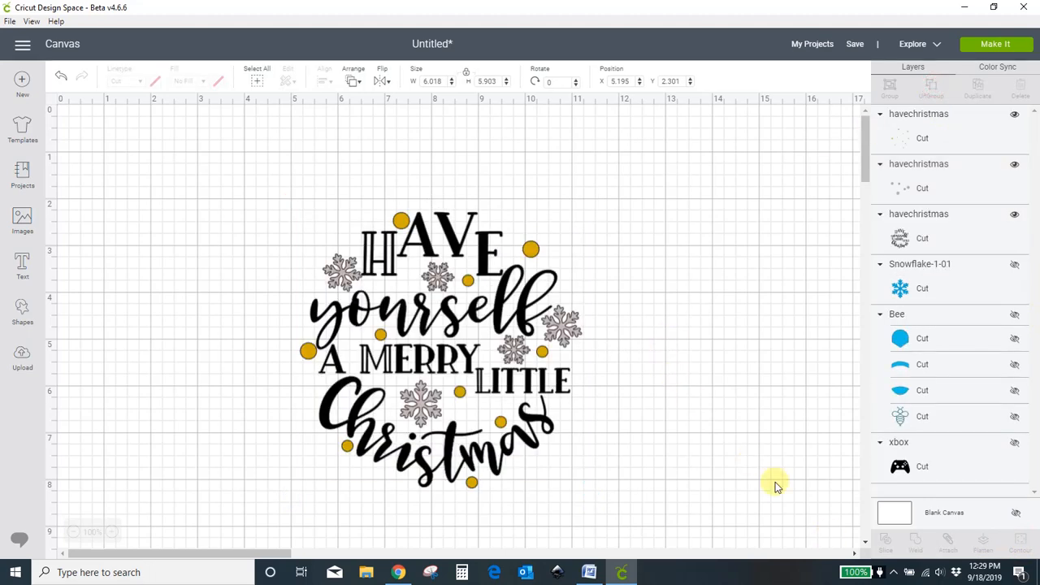
click(502, 321)
drag(502, 321, 708, 295)
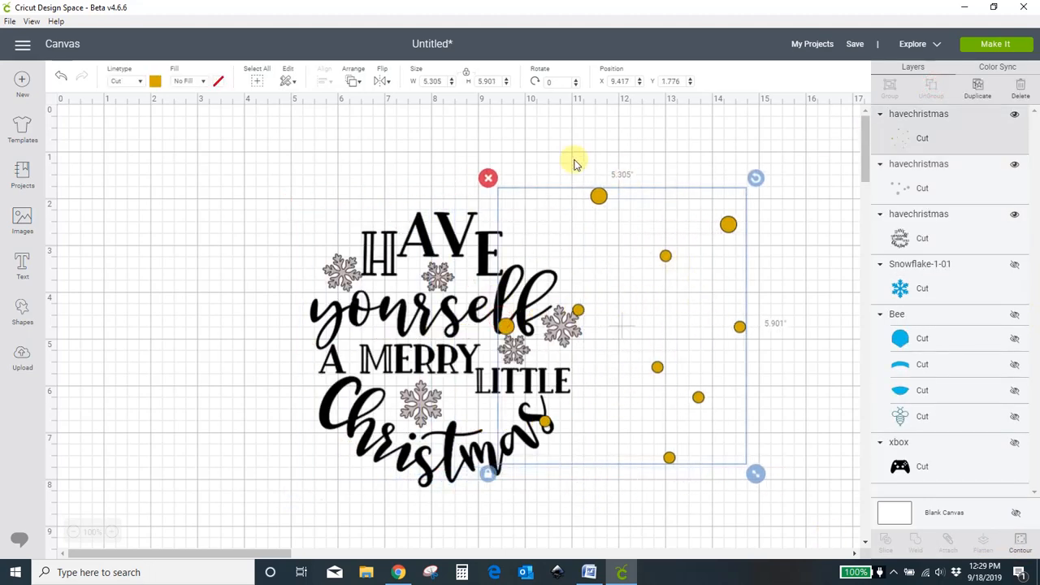
click(485, 175)
click(569, 318)
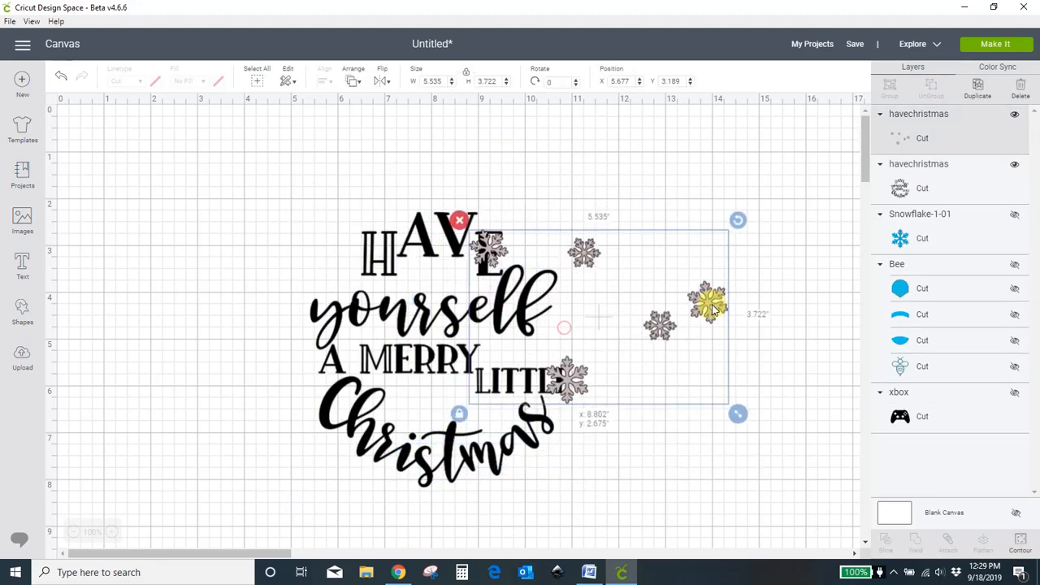
click(455, 221)
Centre the Christmas lettering on the canvas and hide the inner inline contours of the letters H, M and L to make them solid.
drag(483, 337, 564, 295)
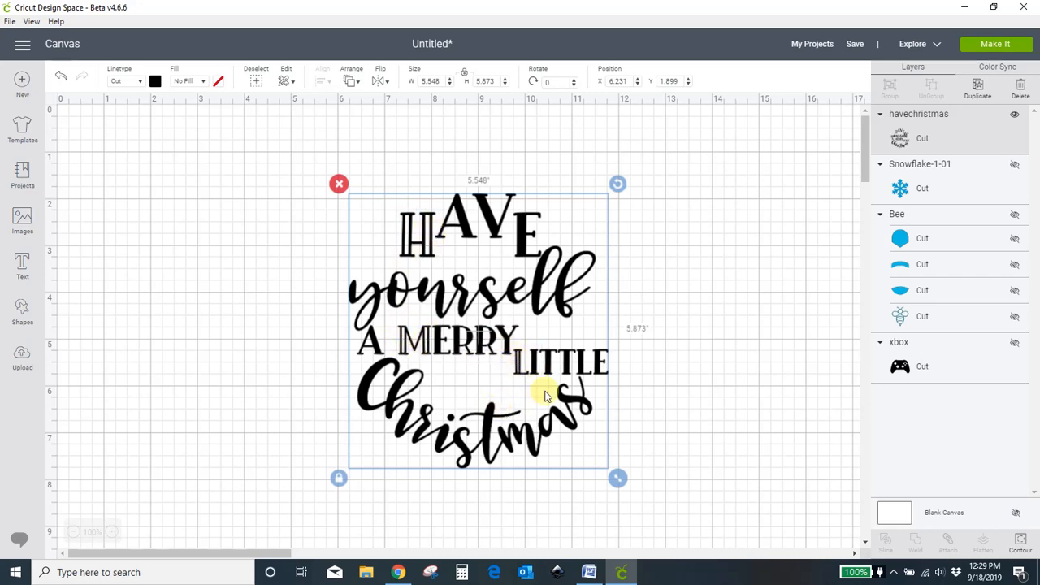
click(1021, 542)
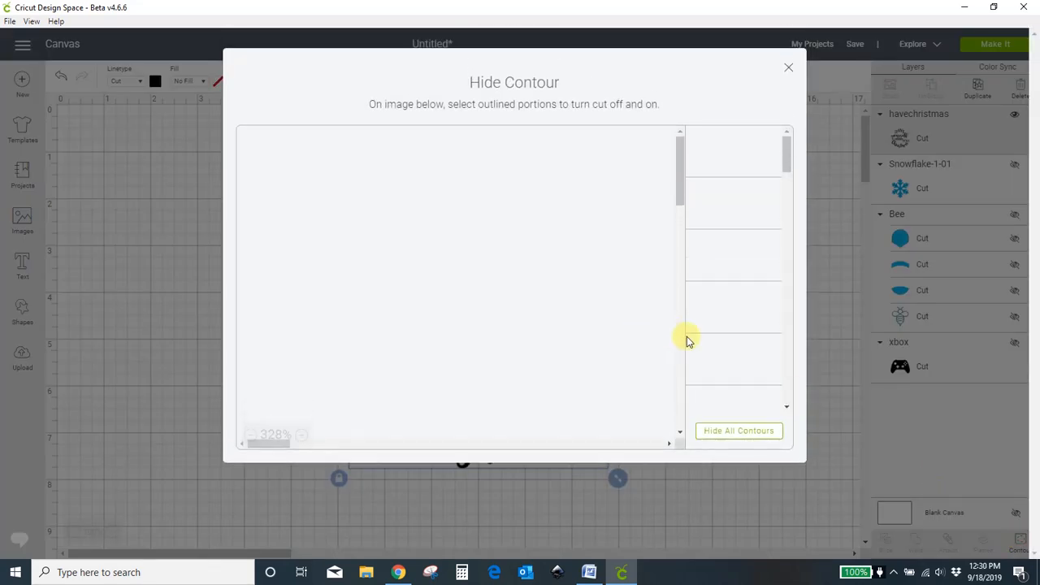
click(251, 435)
click(251, 435)
click(251, 435)
click(251, 434)
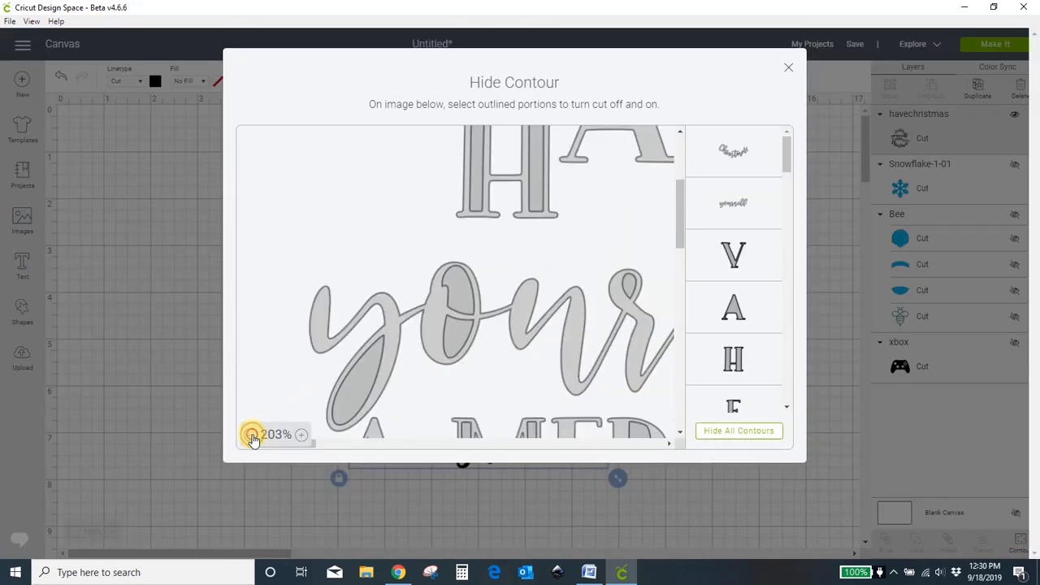
click(251, 435)
click(251, 434)
click(251, 435)
scroll(487, 374, up, 2)
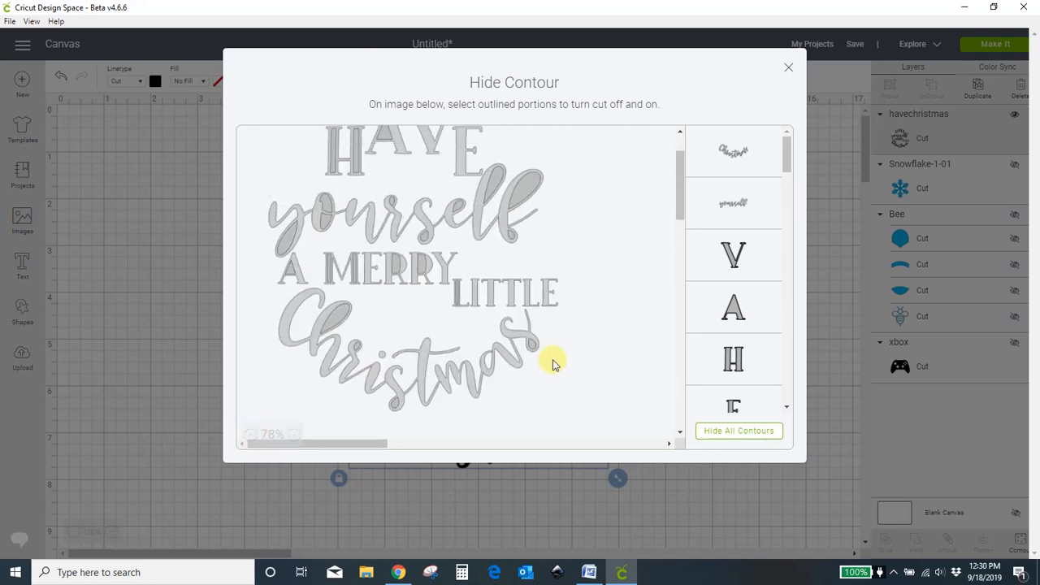
scroll(549, 349, up, 2)
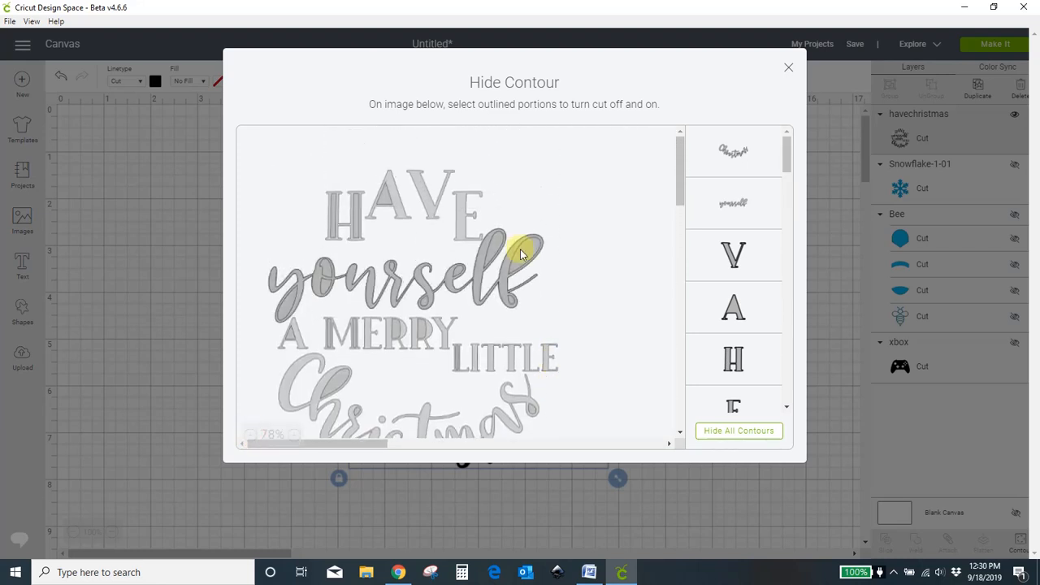
click(349, 219)
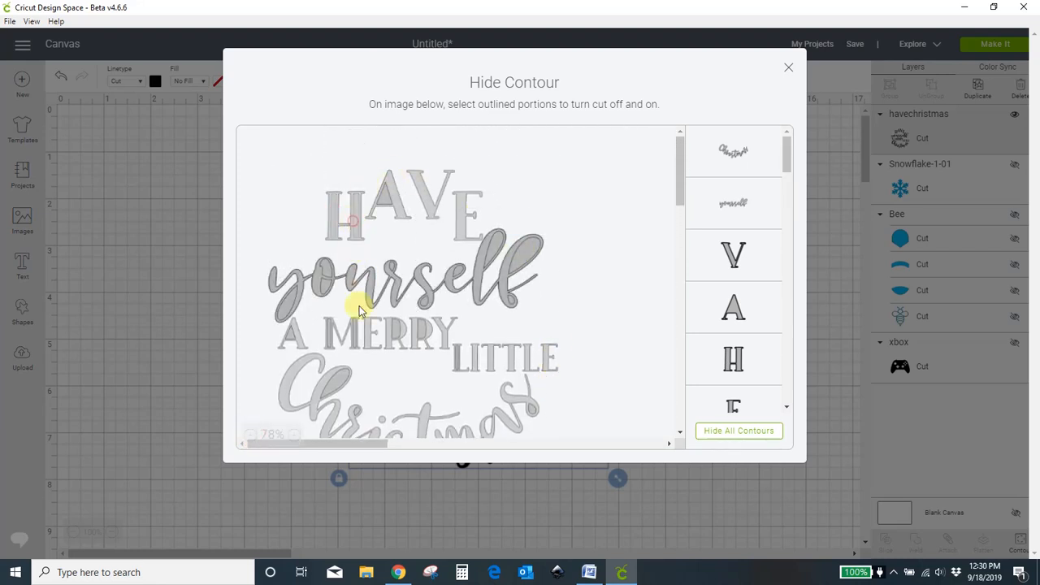
click(332, 338)
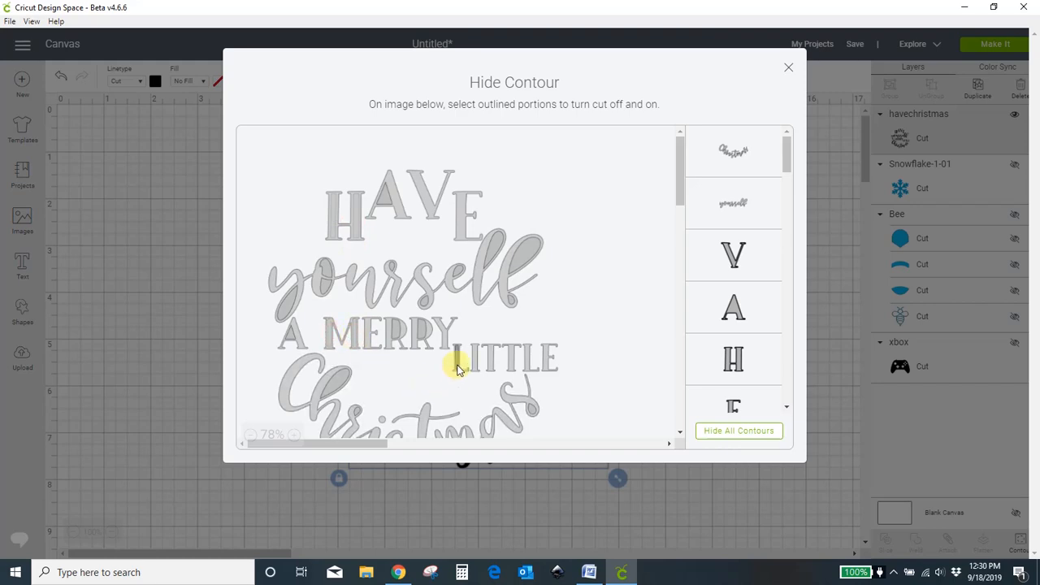
click(787, 68)
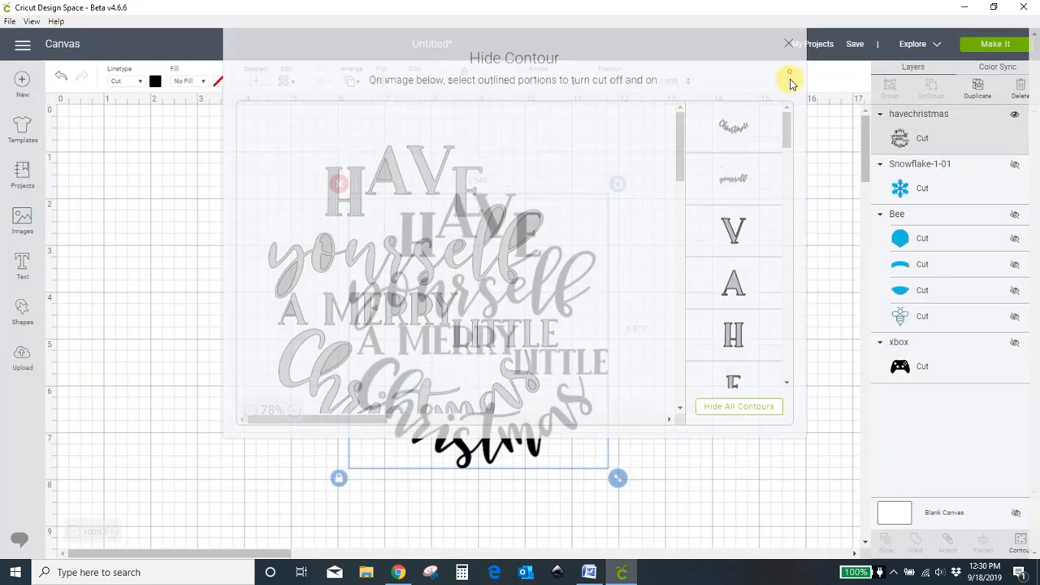
click(783, 382)
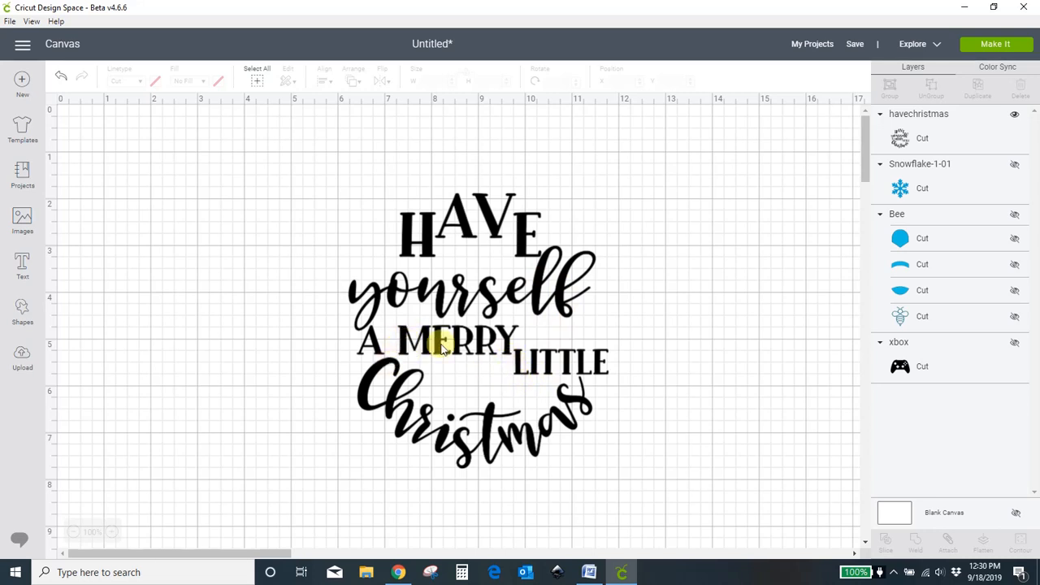
Delete the Christmas lettering, then show the hidden xbox controller and move it towards the middle of the canvas.
click(458, 220)
click(339, 184)
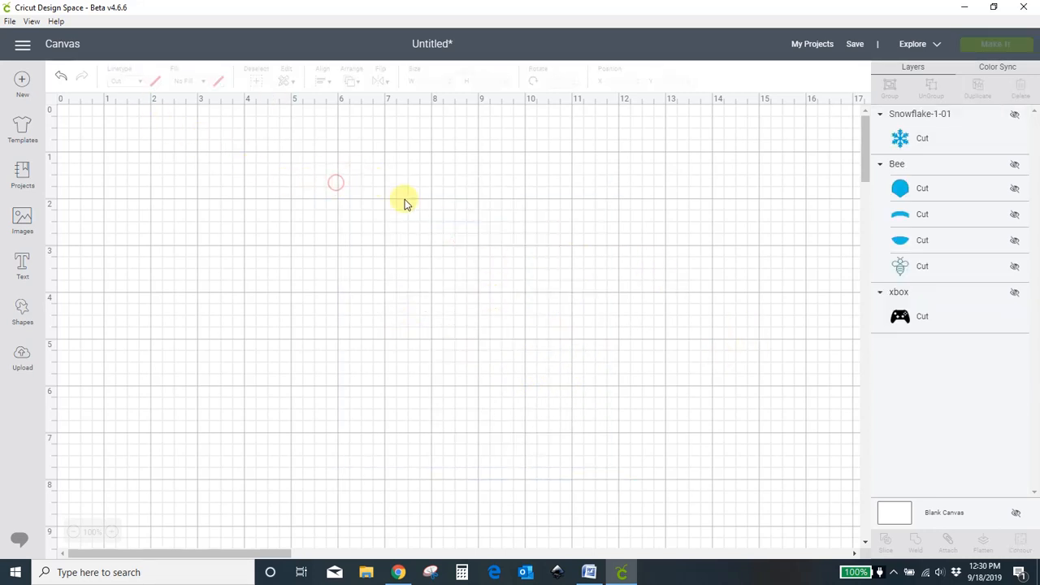
click(1015, 295)
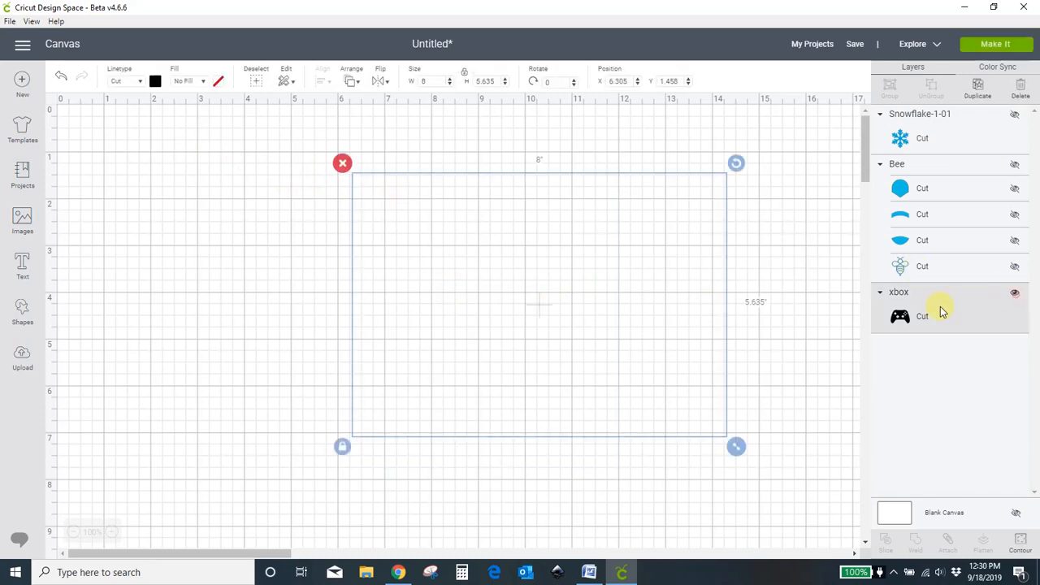
drag(650, 388, 611, 372)
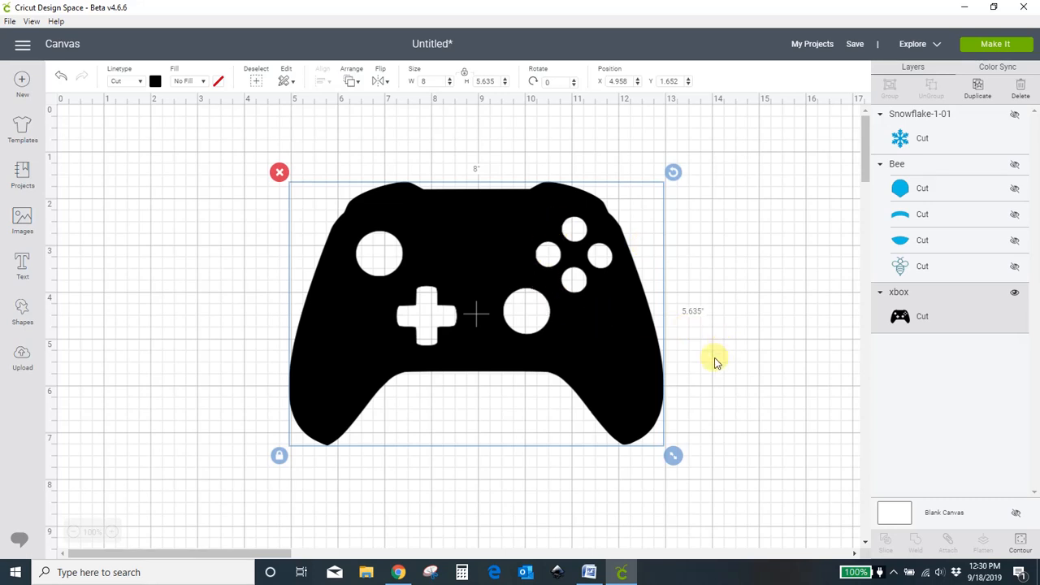
Hide the contours of the controller's four small round buttons, the large circle below them and the outer outline.
click(1023, 541)
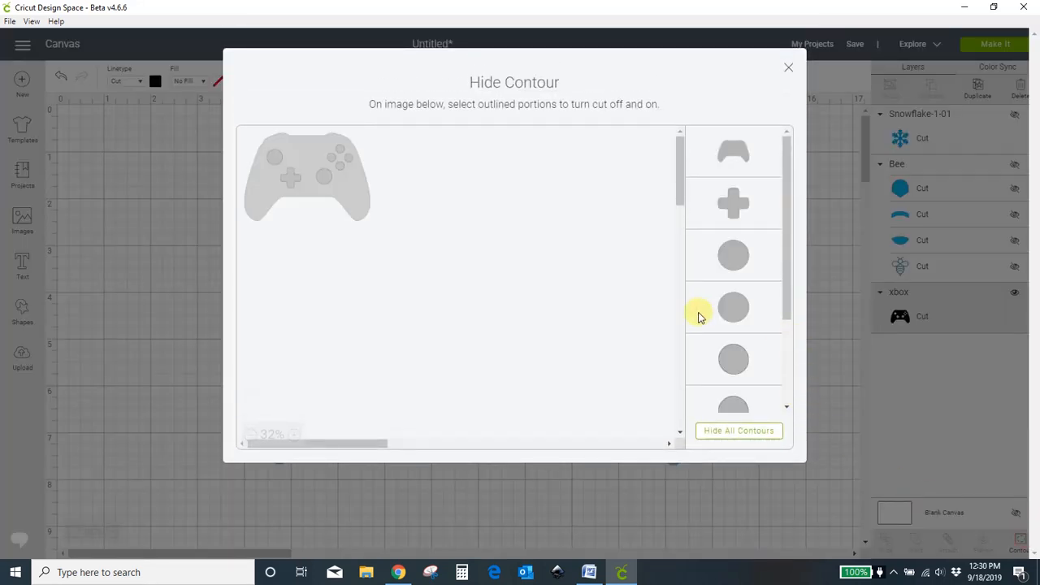
click(349, 156)
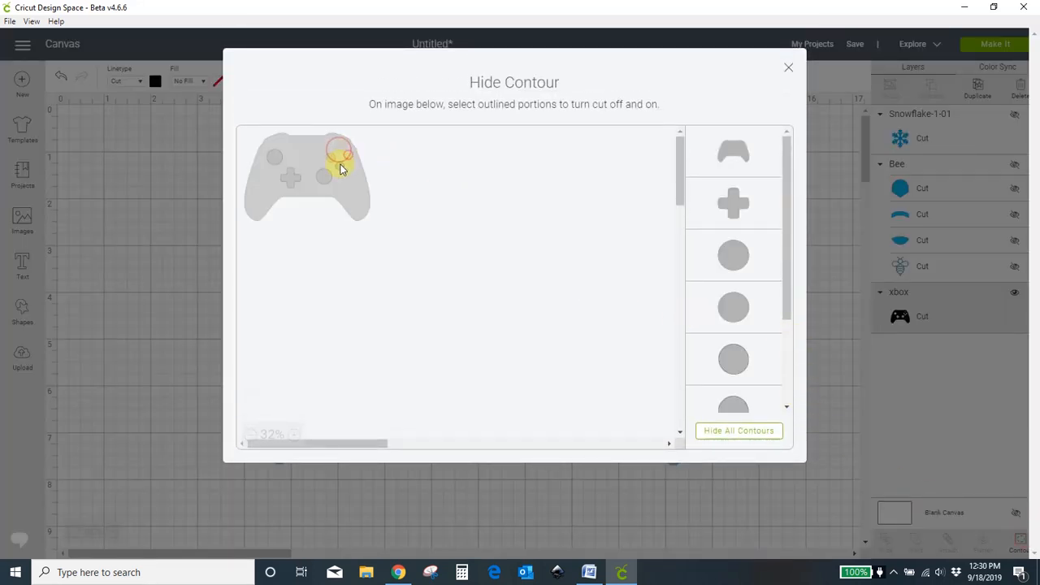
click(340, 164)
click(332, 157)
click(323, 187)
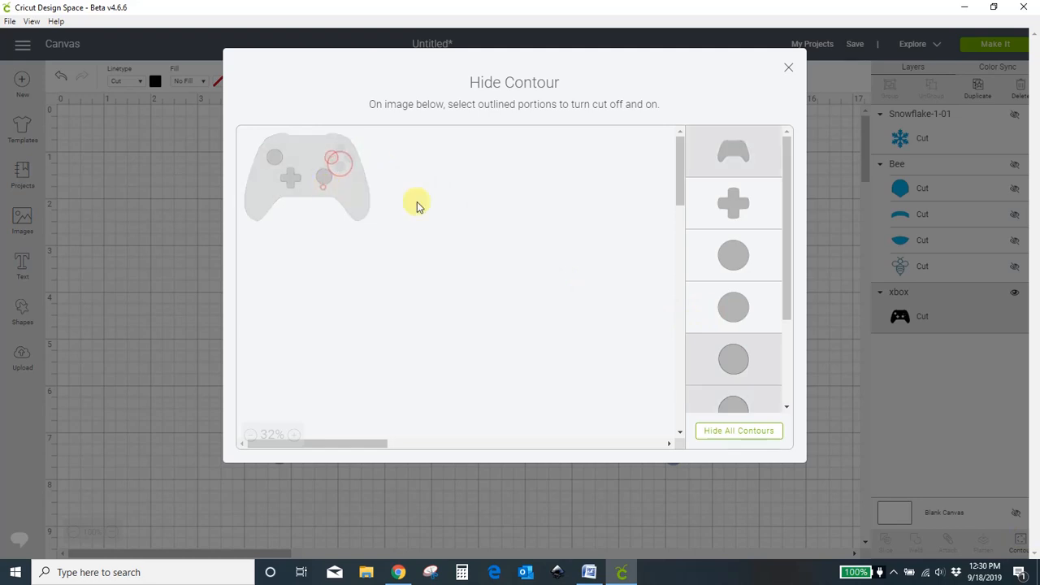
click(324, 177)
click(790, 67)
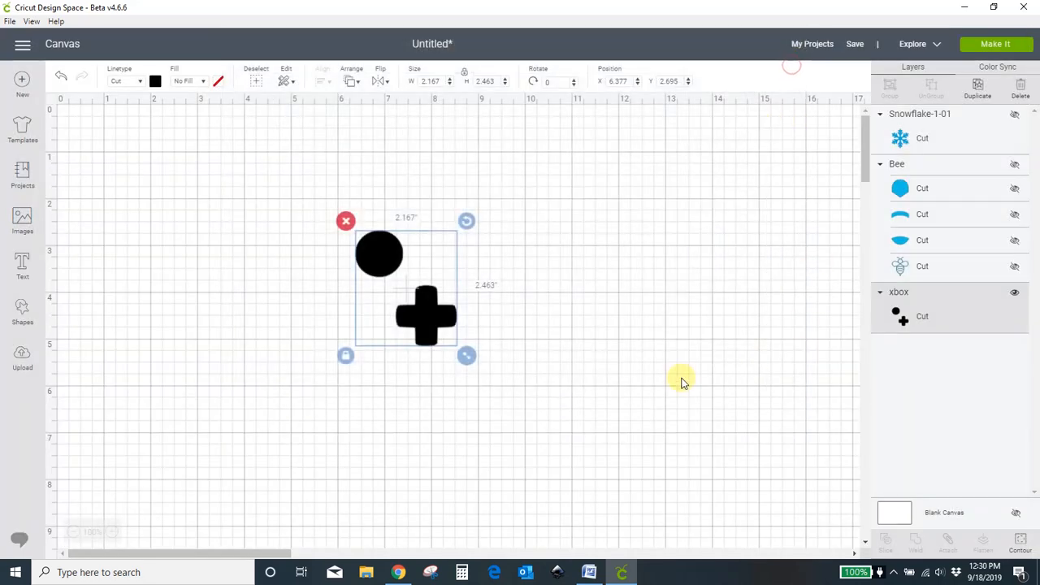
Turn the controller's outer outline contour back on and hide the contour of its upper-left circle.
click(1021, 539)
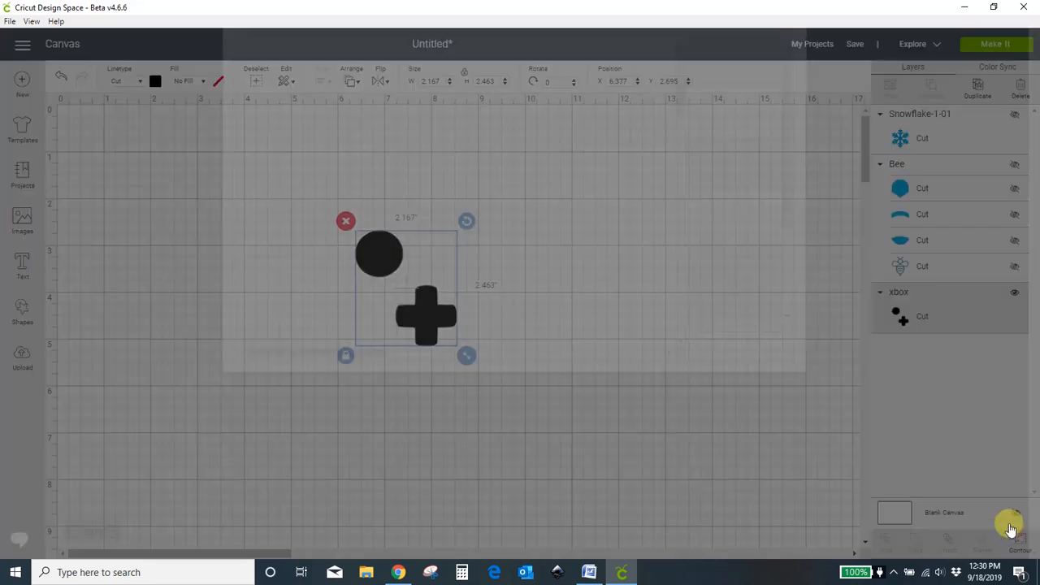
click(355, 199)
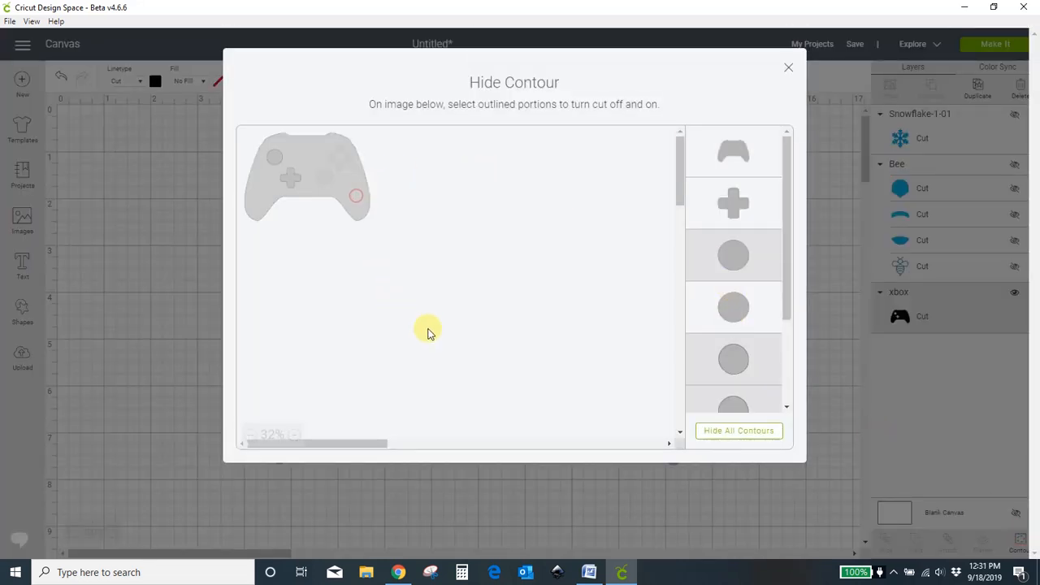
click(762, 315)
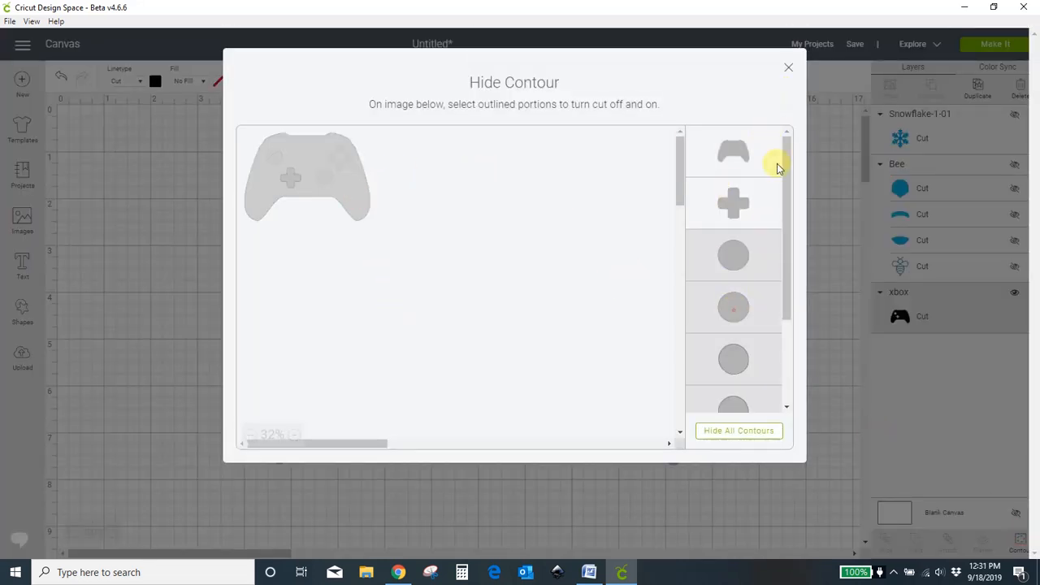
click(786, 68)
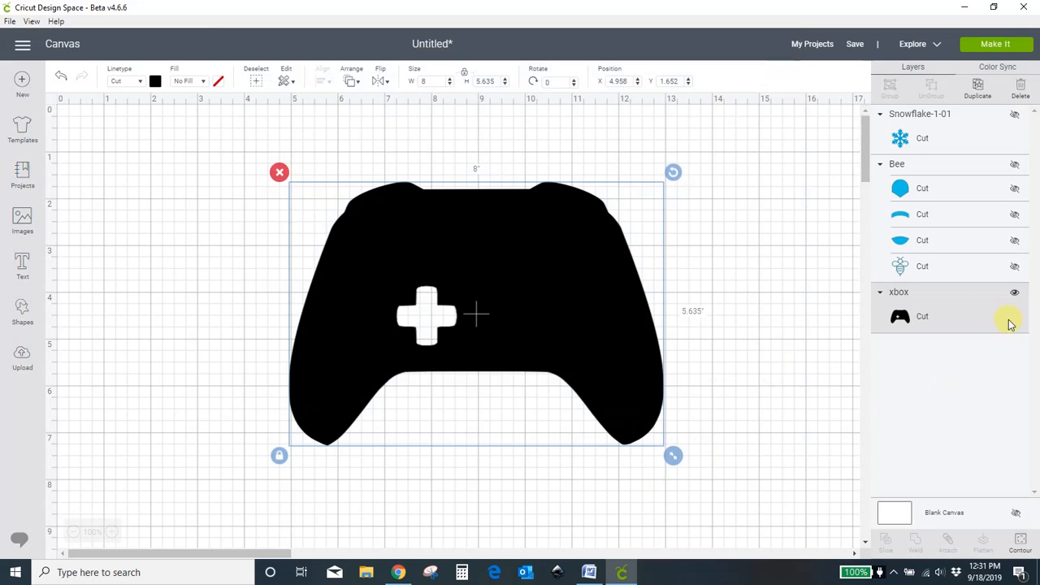
Turn the contour of the controller's upper-left circle back on.
click(1021, 547)
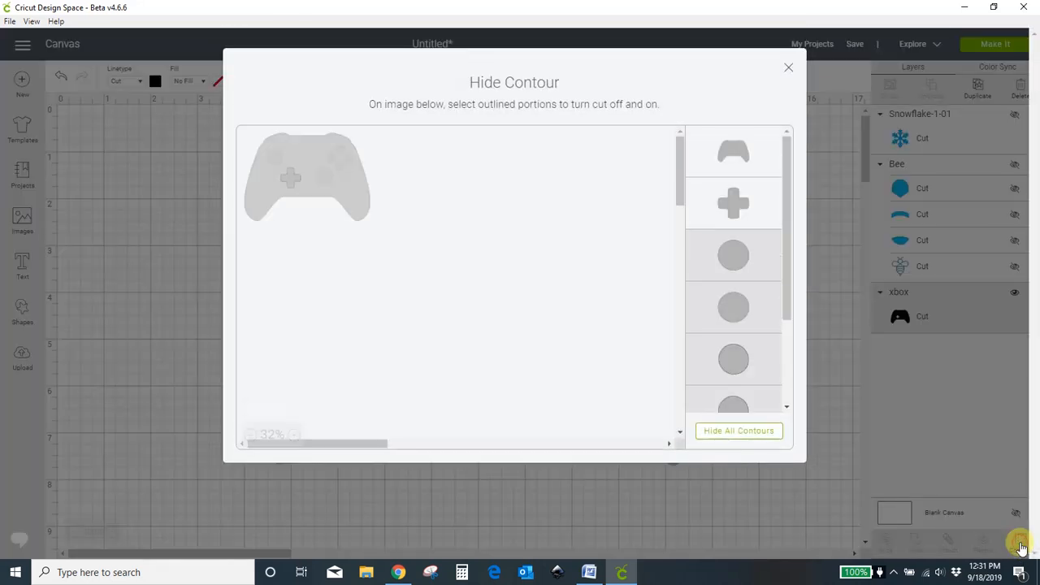
click(276, 160)
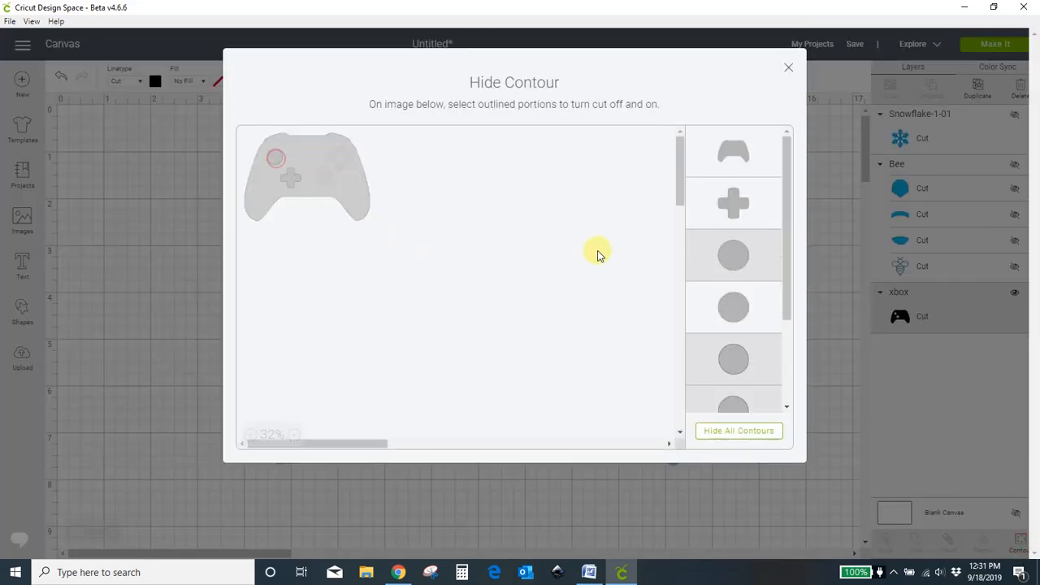
click(788, 68)
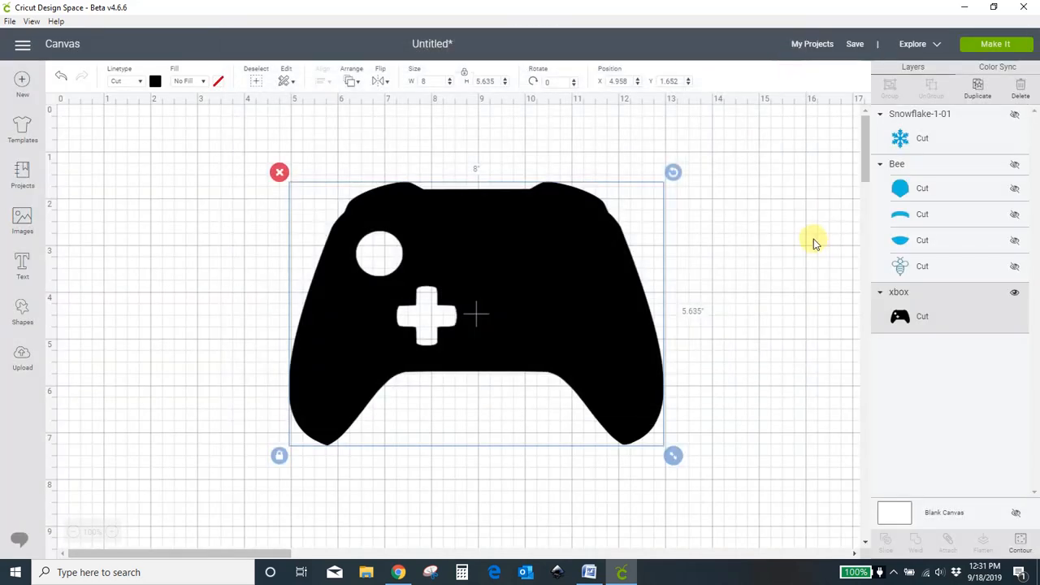
Add a first name as text and stretch it to about 2.97 by 1.61 inches on the blank right half of the controller.
click(23, 265)
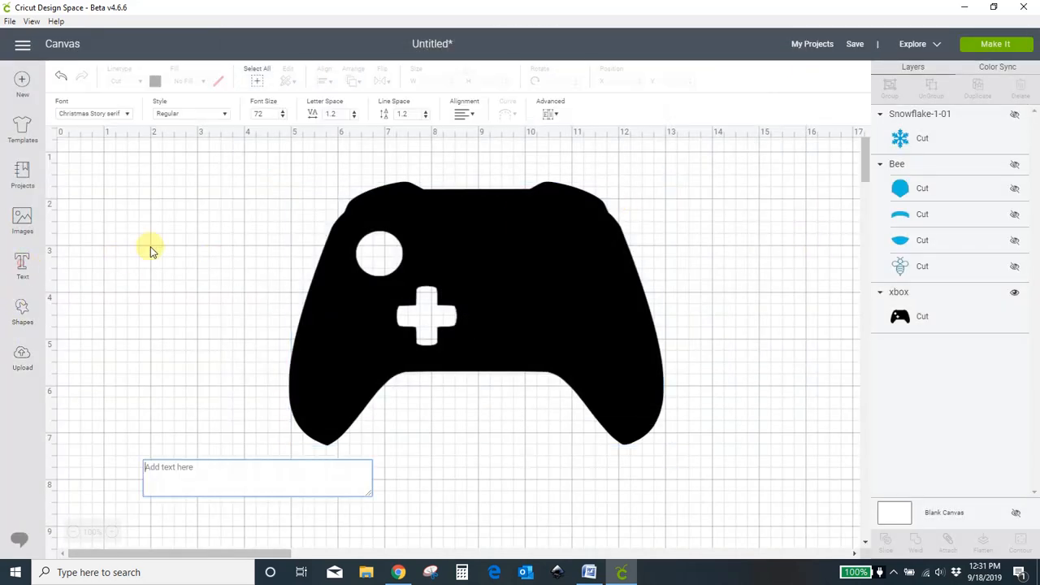
text(Cohen)
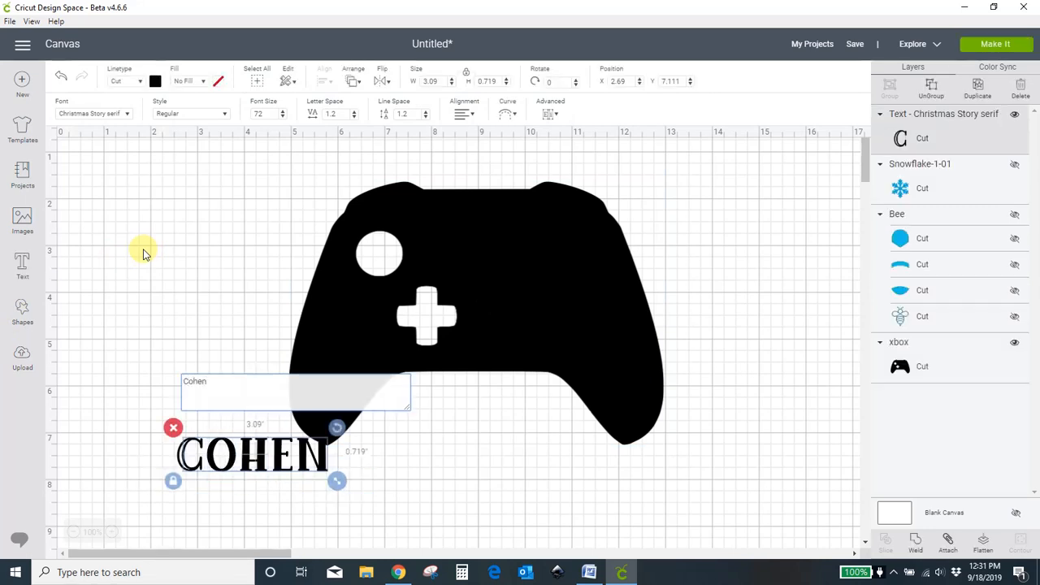
drag(337, 482, 623, 347)
click(472, 295)
click(716, 319)
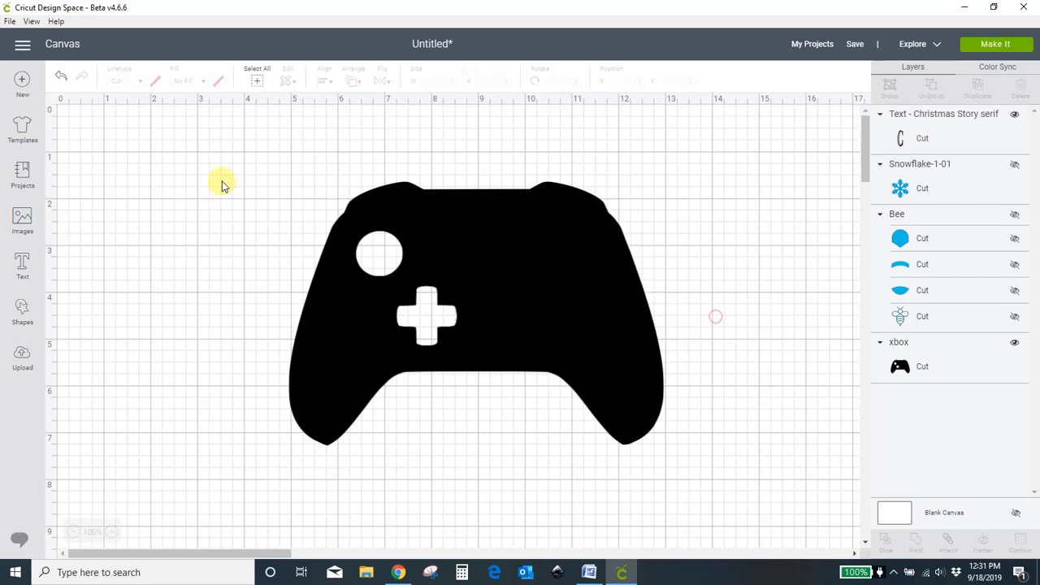
Slice the name text out of the controller and delete both leftover name pieces.
drag(234, 164, 796, 492)
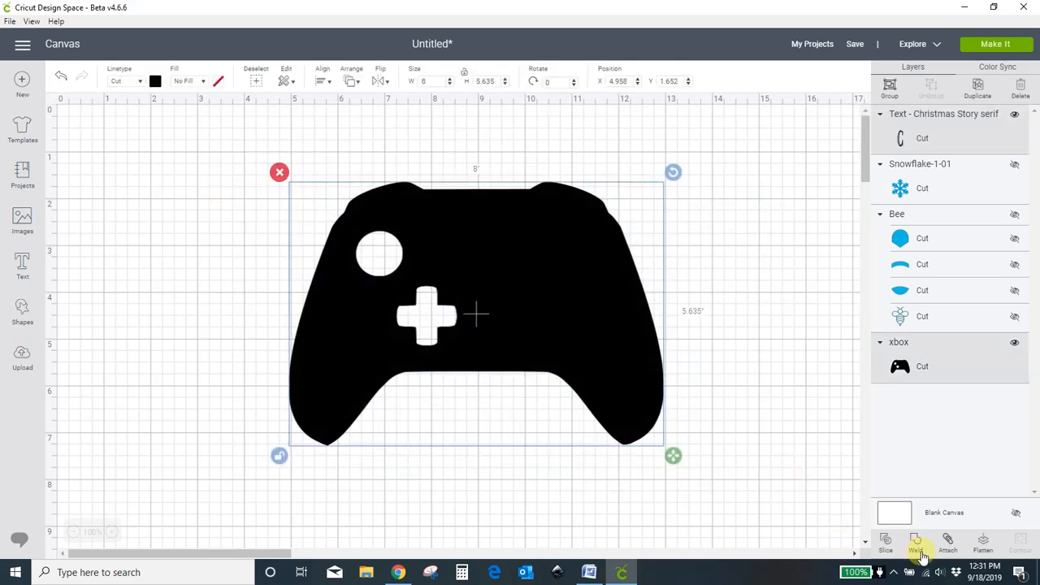
click(886, 542)
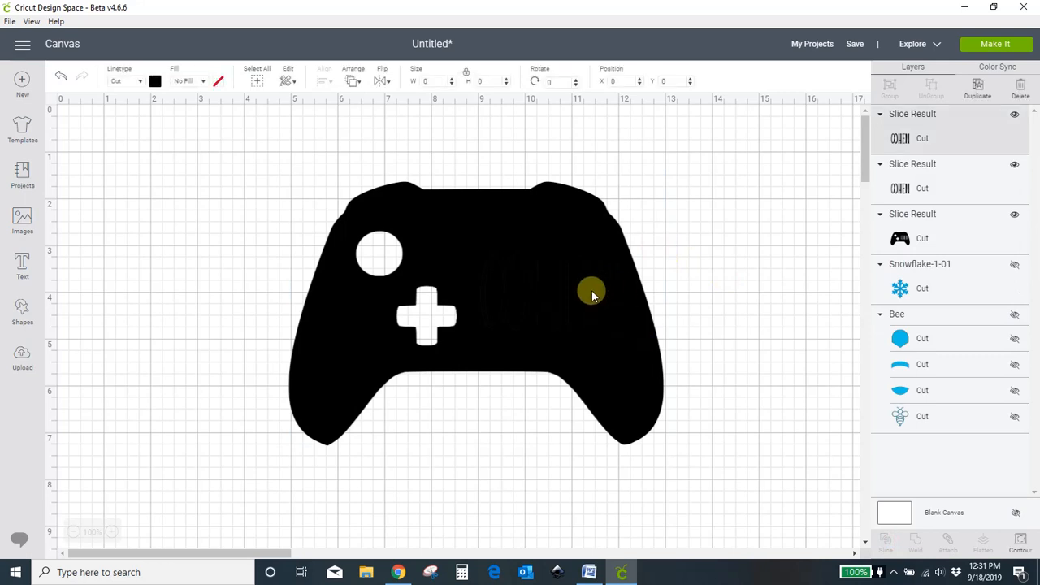
drag(592, 291, 754, 268)
click(627, 213)
drag(577, 284, 727, 244)
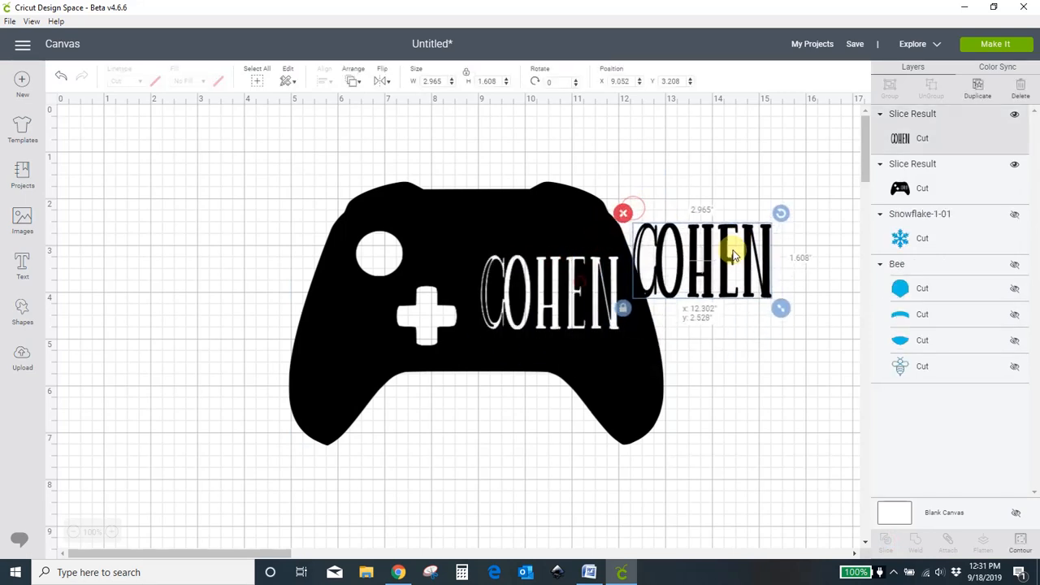
click(623, 212)
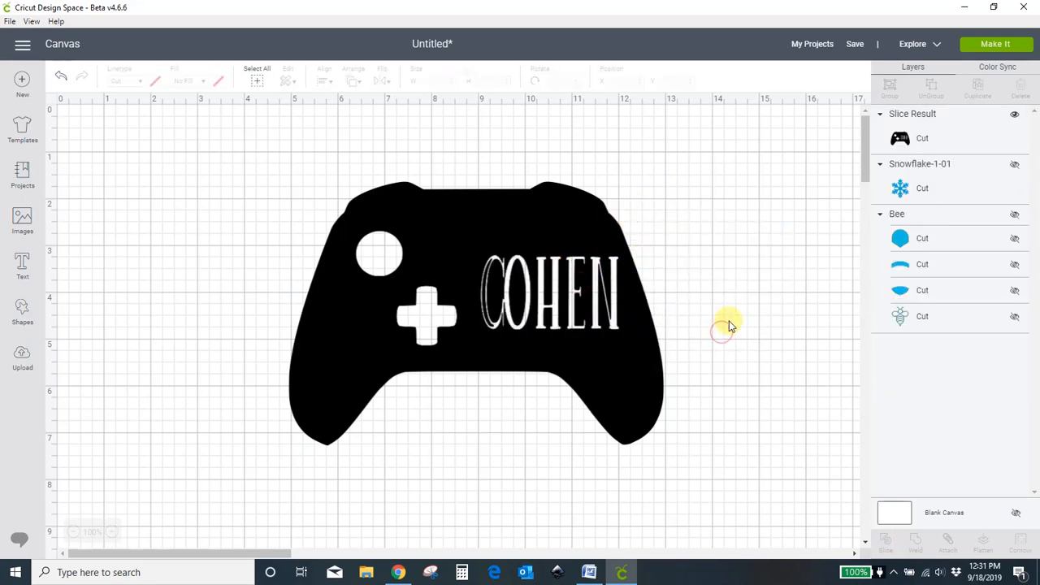
Delete the sliced controller, then show the hidden Snowflake-1-01 and move it up the canvas.
click(624, 383)
key(Delete)
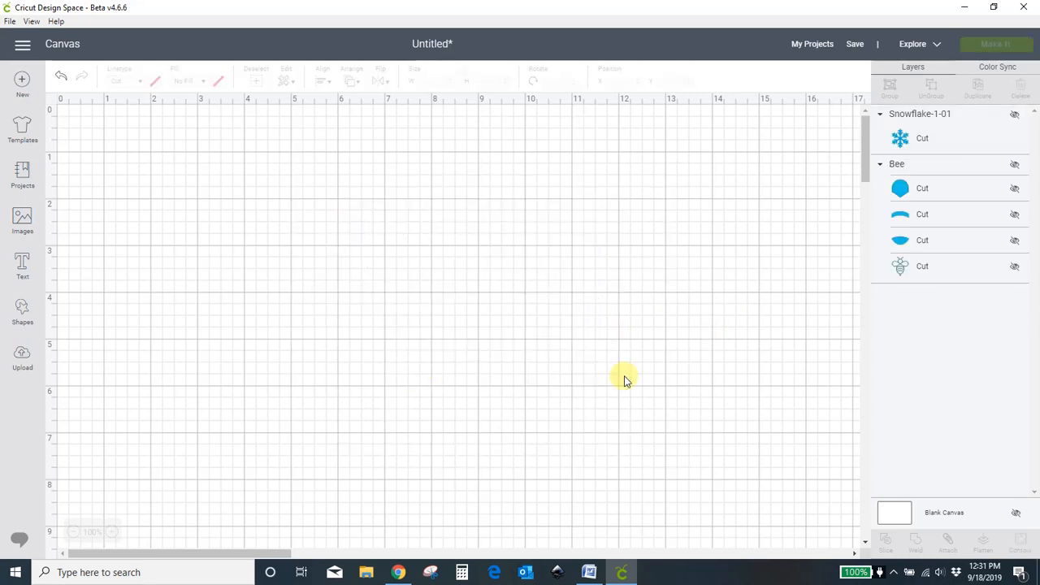
click(900, 142)
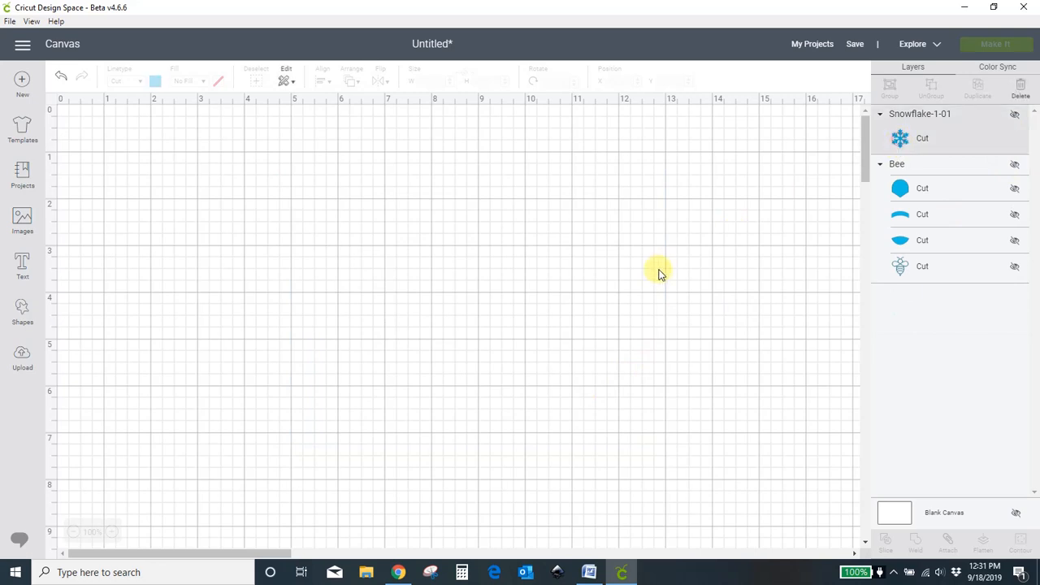
click(1015, 115)
drag(468, 433, 471, 313)
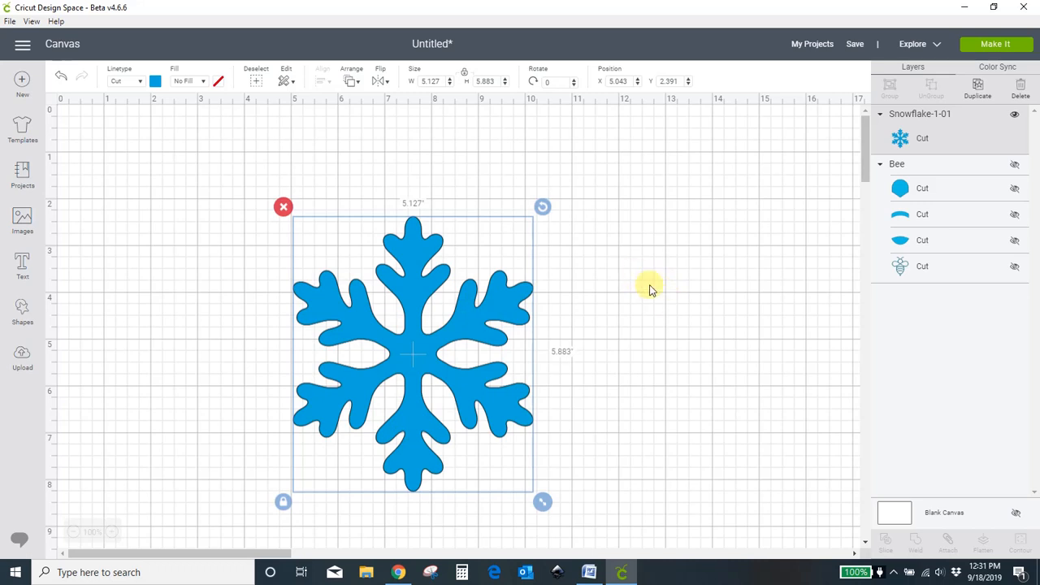
Shift the snowflake slightly down and delete it from the canvas.
click(413, 223)
drag(527, 394, 455, 366)
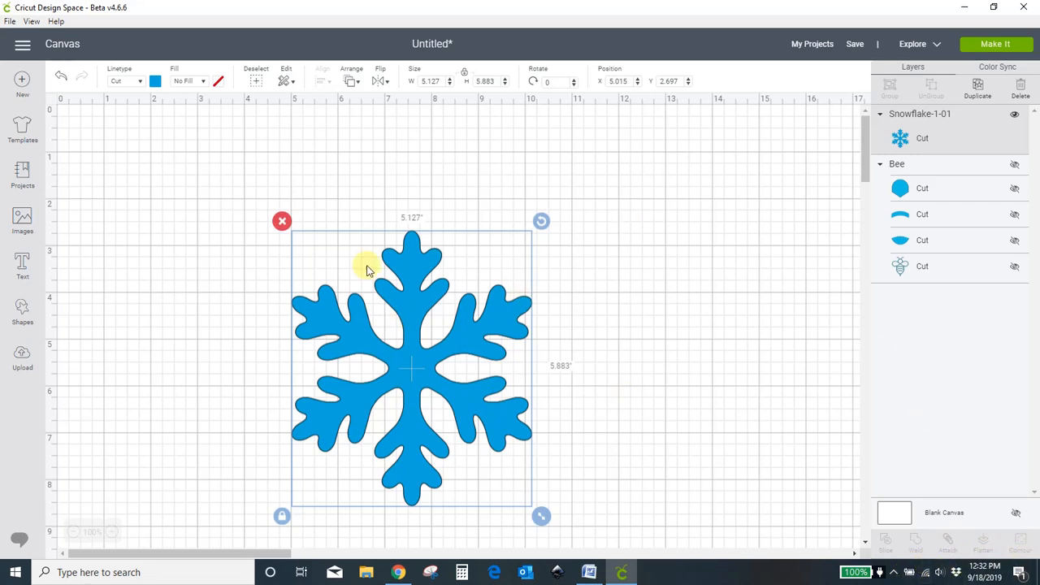
click(280, 219)
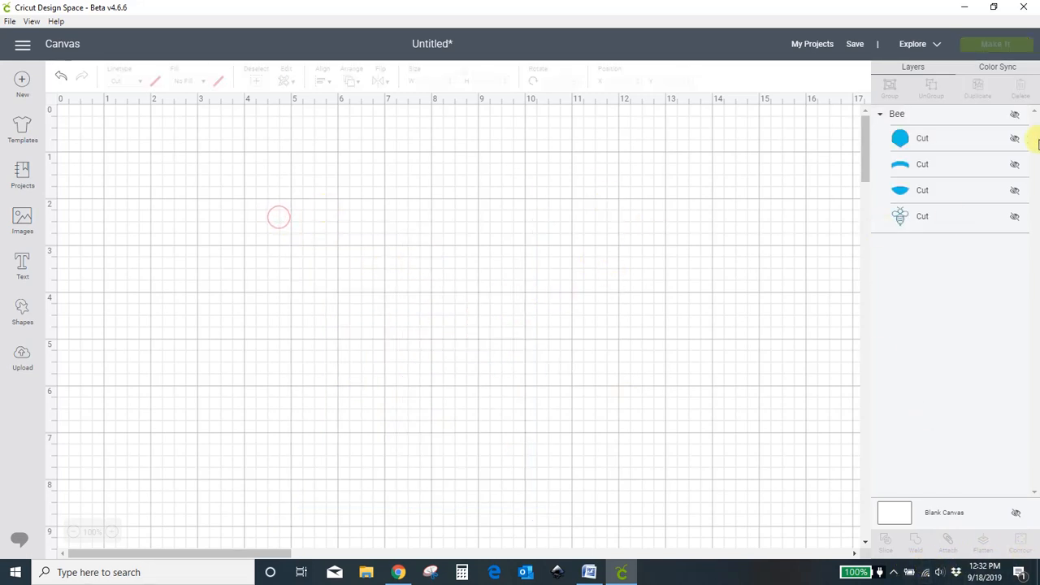
Show the hidden Bee design and move it to about X 6.49, Y 0.95 on the canvas.
click(1014, 113)
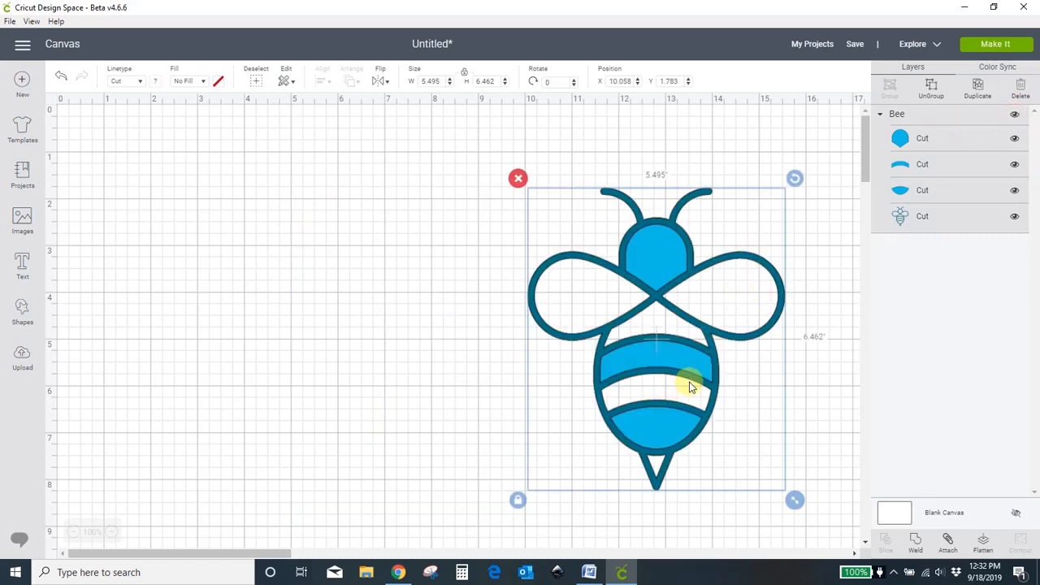
drag(687, 379, 520, 340)
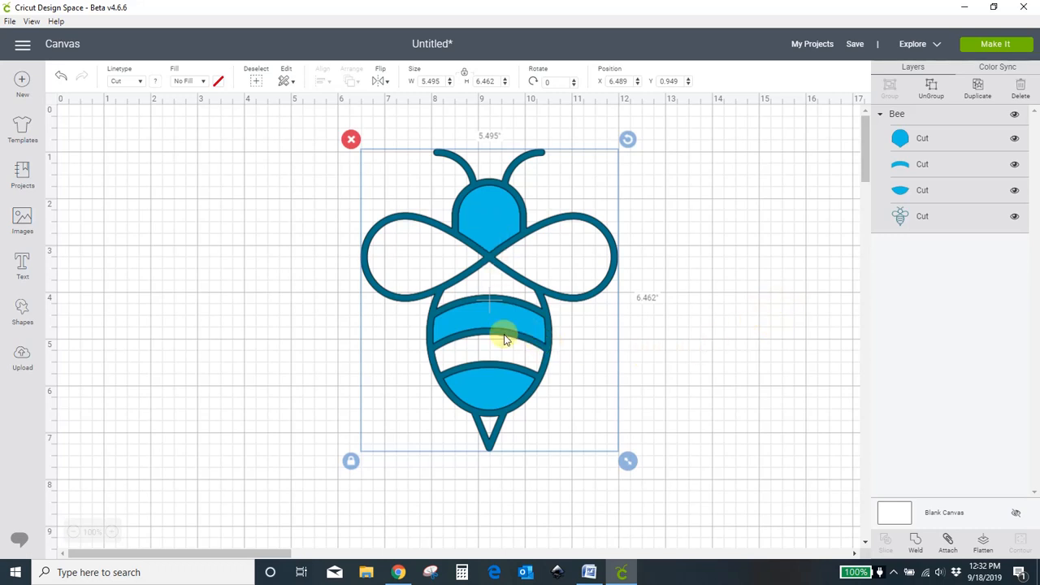
Ungroup the bee and delete its blue head and two blue stripe pieces, keeping only the outline layer.
click(931, 88)
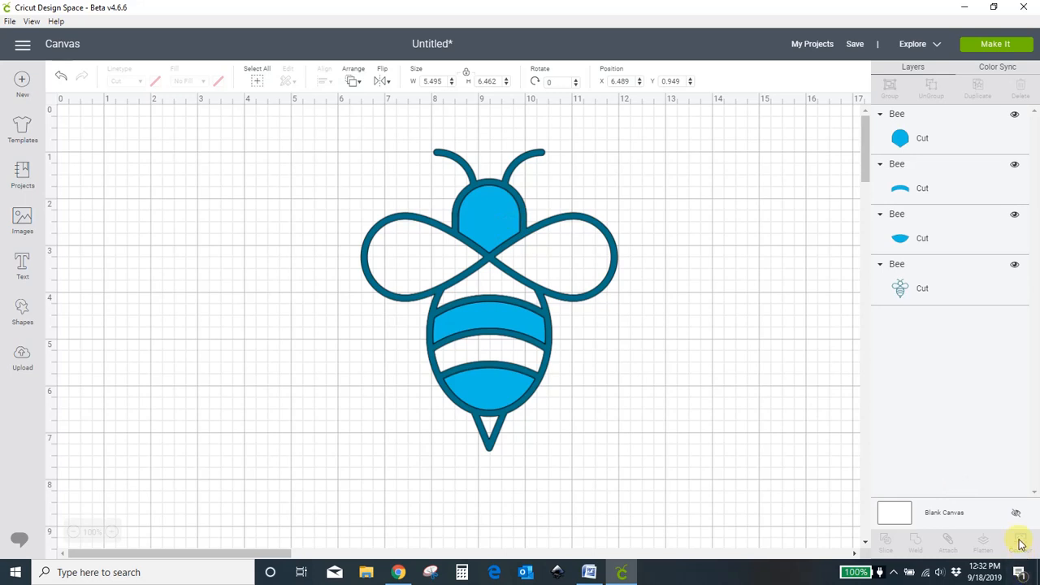
click(519, 205)
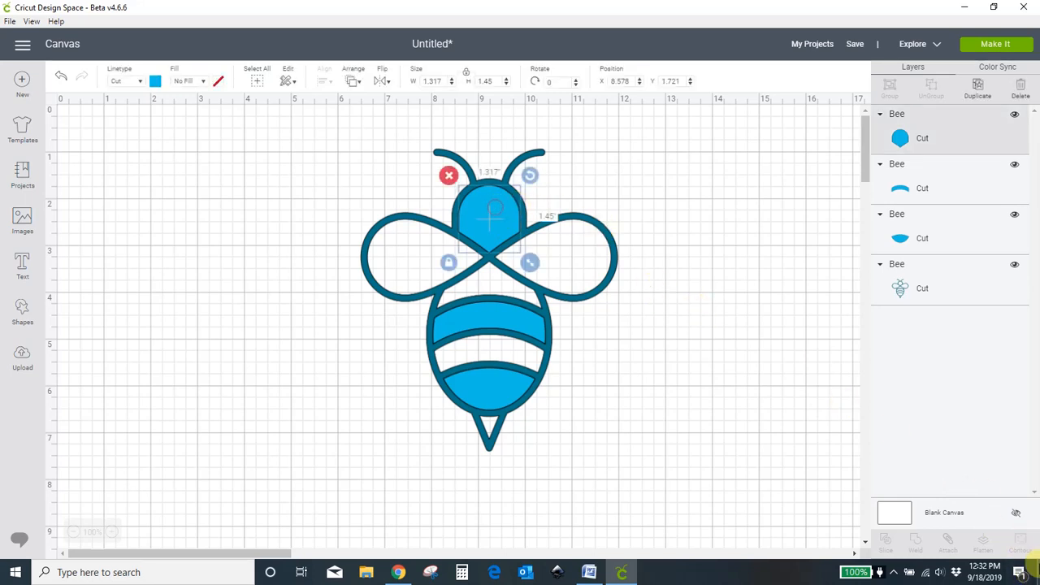
click(448, 177)
click(521, 325)
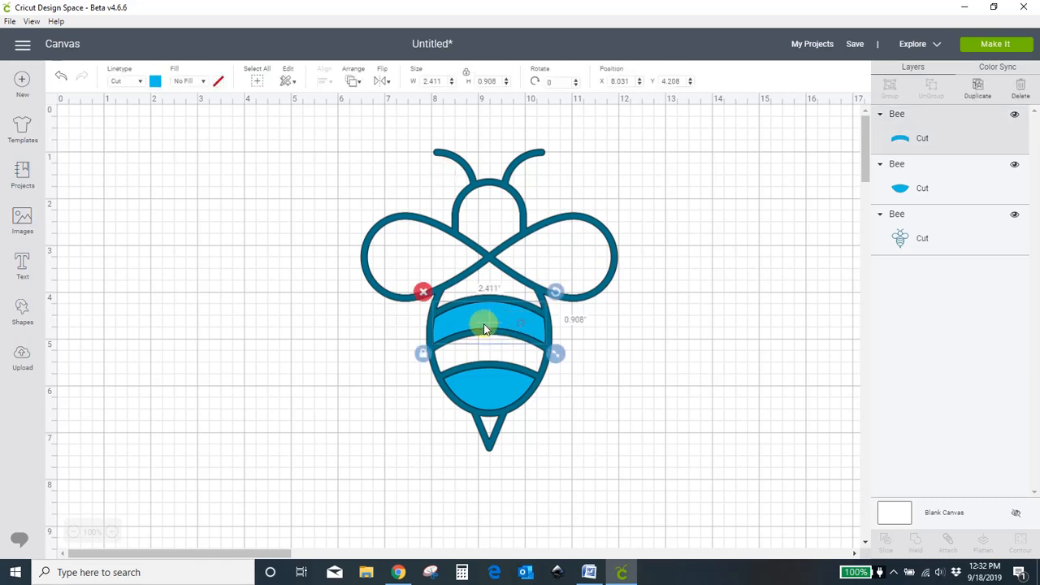
click(422, 291)
click(479, 386)
click(432, 359)
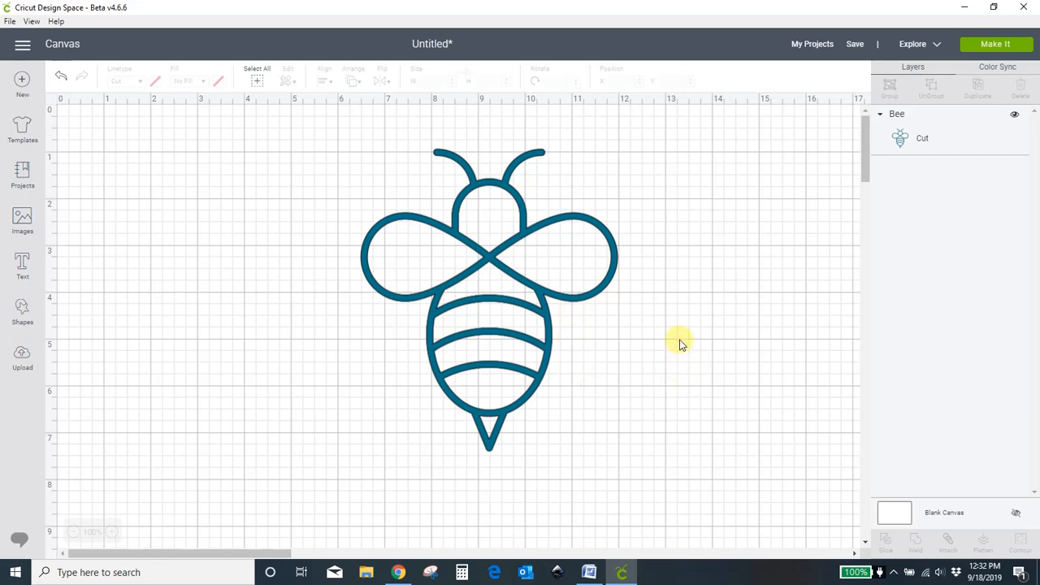
Change the bee outline's material color to black.
click(499, 265)
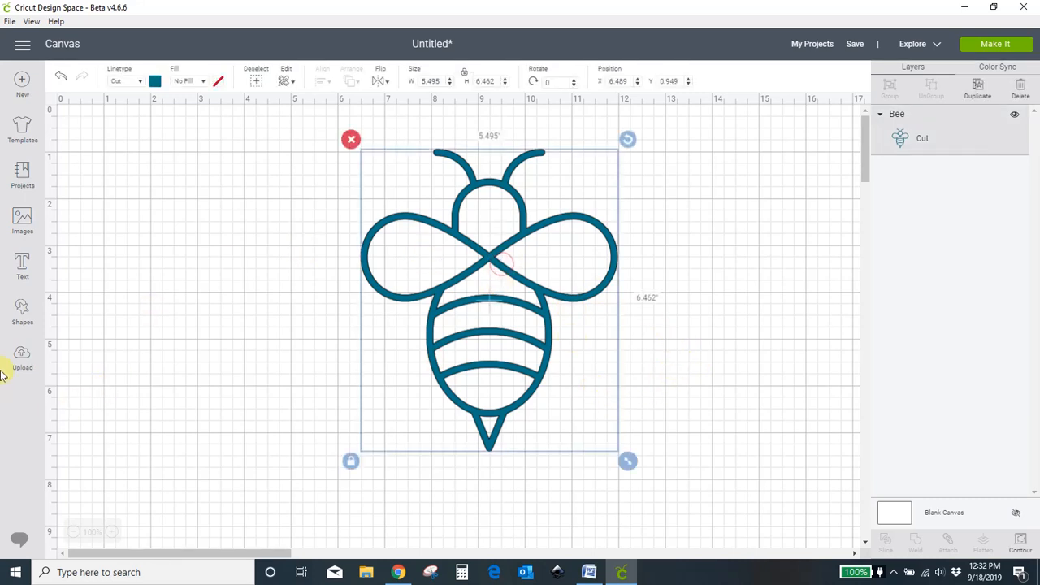
click(155, 81)
click(249, 200)
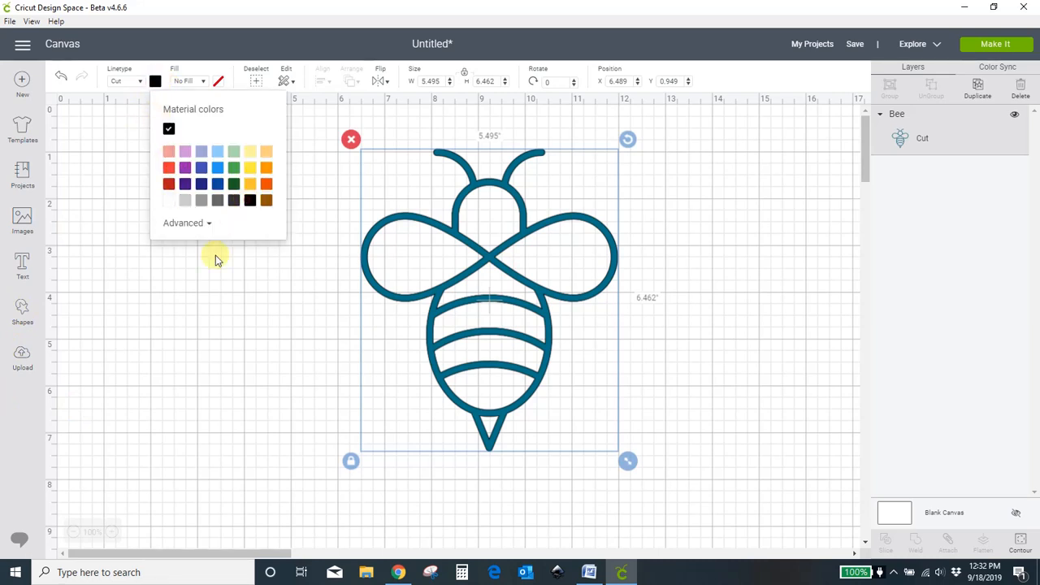
click(203, 298)
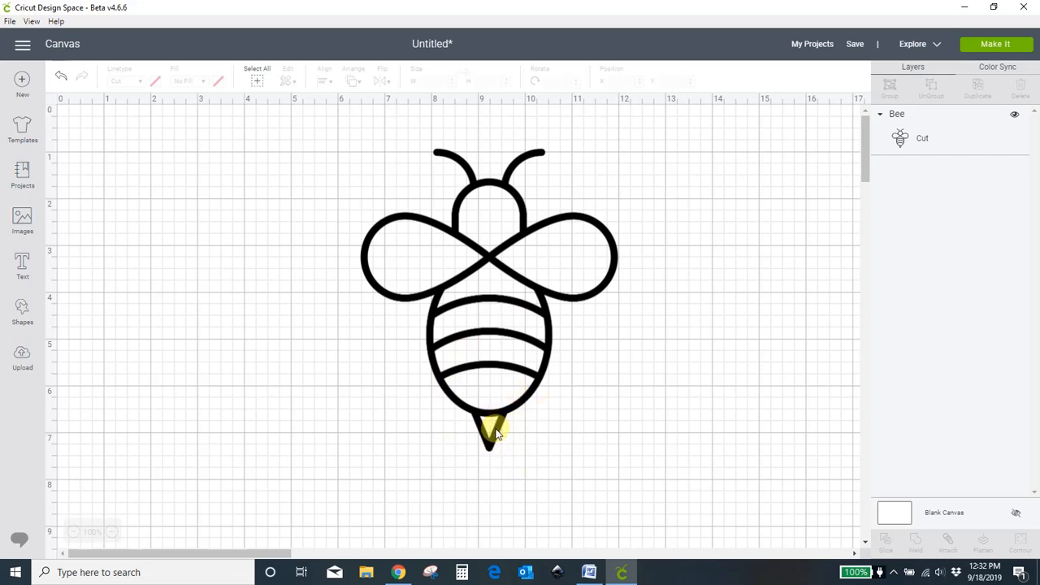
Use Contour on the bee to hide the triangular cutout inside its stinger.
click(444, 303)
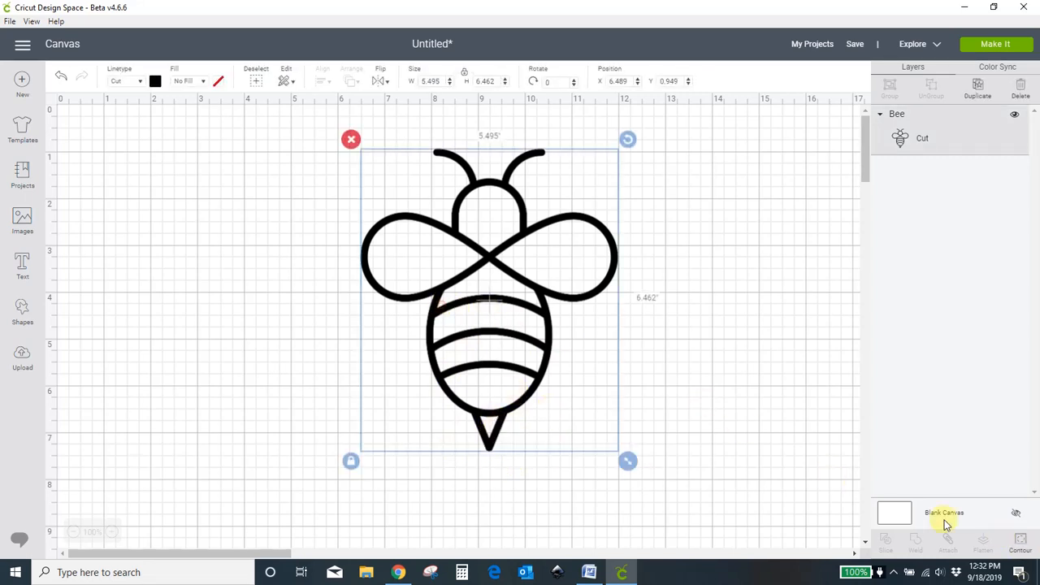
click(1020, 551)
scroll(623, 284, down, 5)
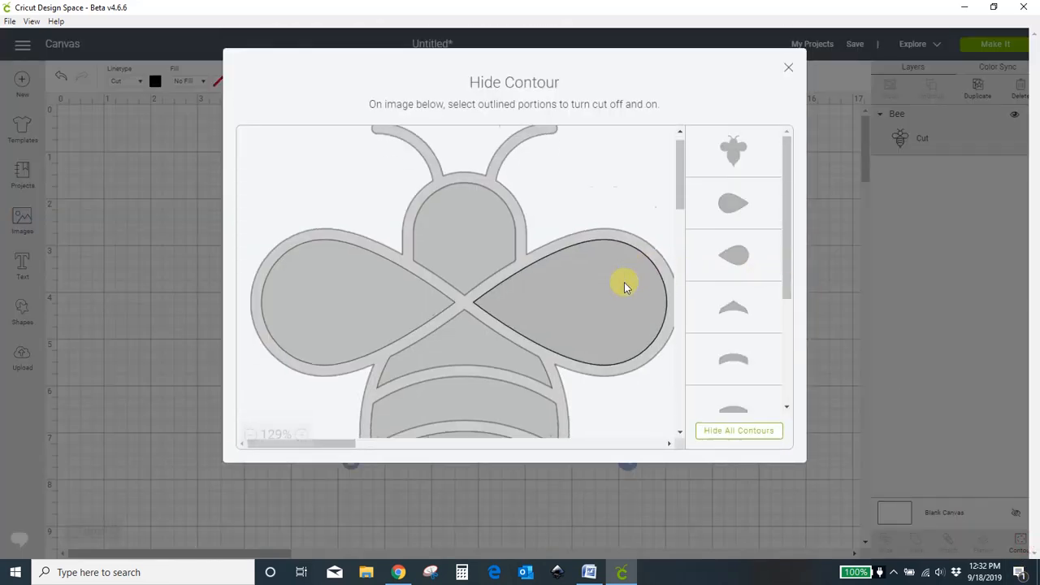
click(468, 272)
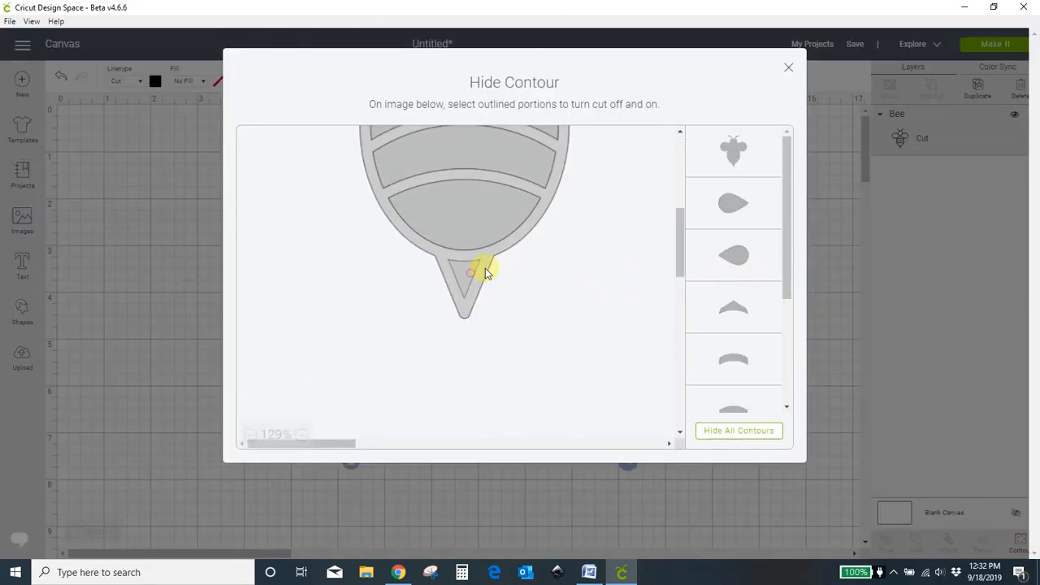
click(790, 70)
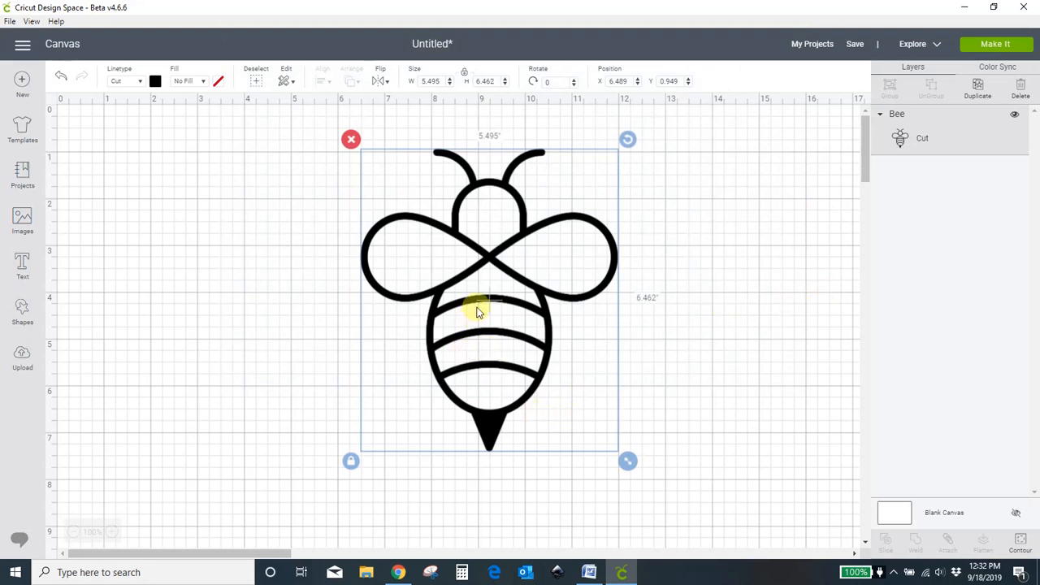
Use Contour to hide the cutouts of the bee's head, the upper body section below the wings and the second full stripe.
click(1023, 543)
click(465, 235)
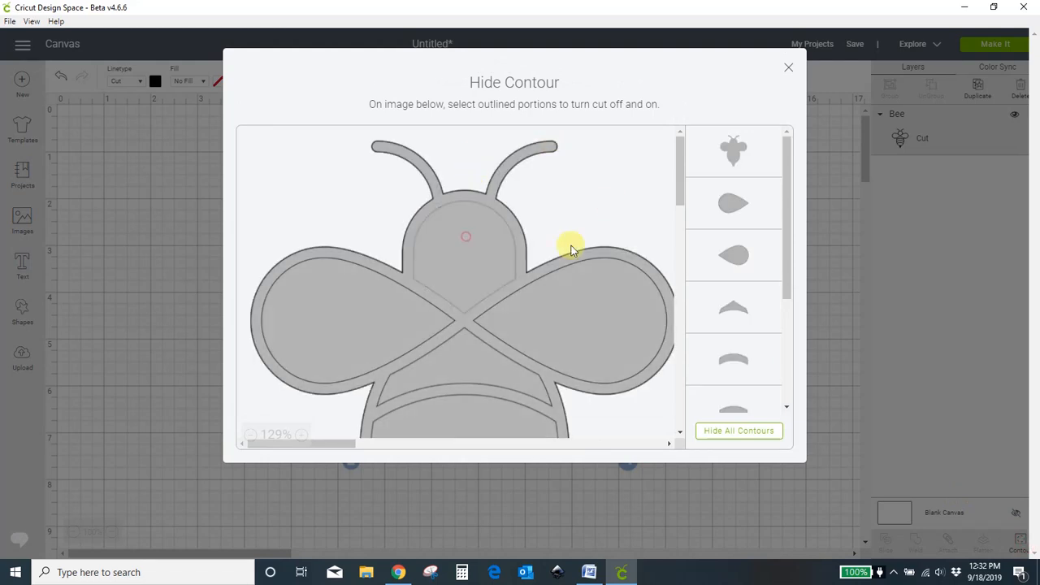
scroll(573, 246, down, 3)
scroll(573, 246, up, 1)
scroll(499, 216, up, 1)
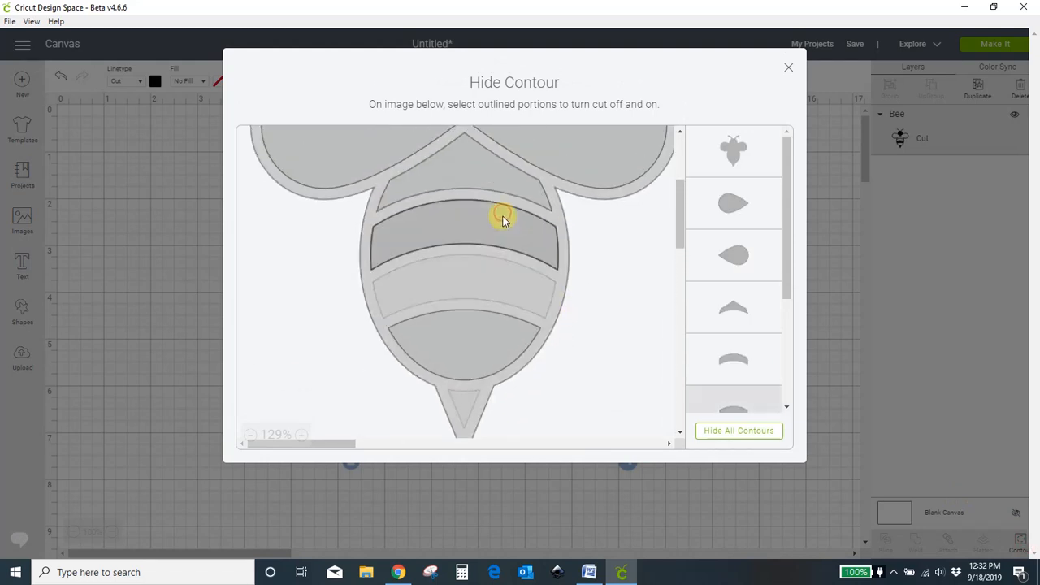
click(497, 176)
click(789, 67)
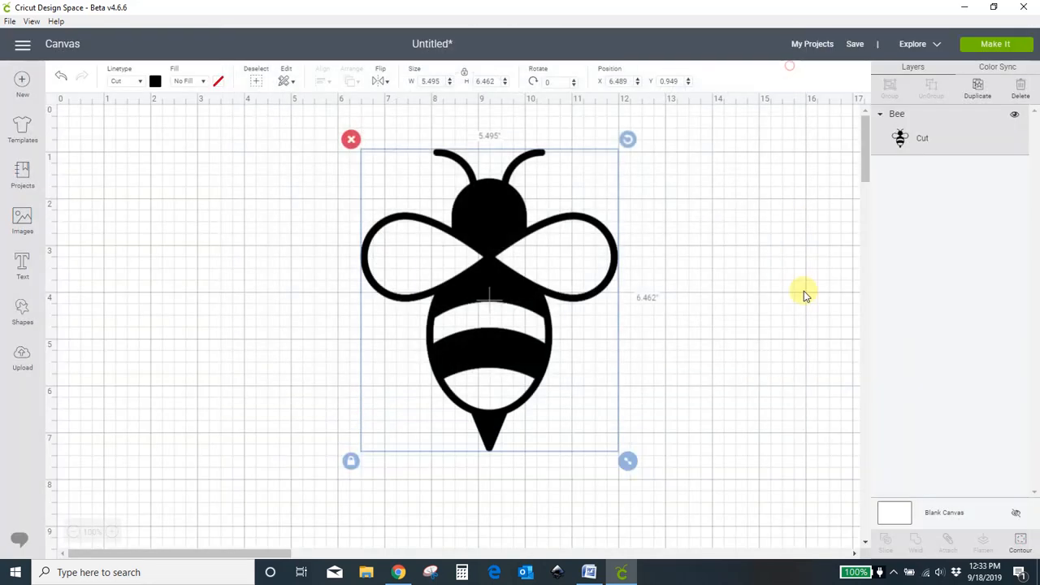
click(803, 290)
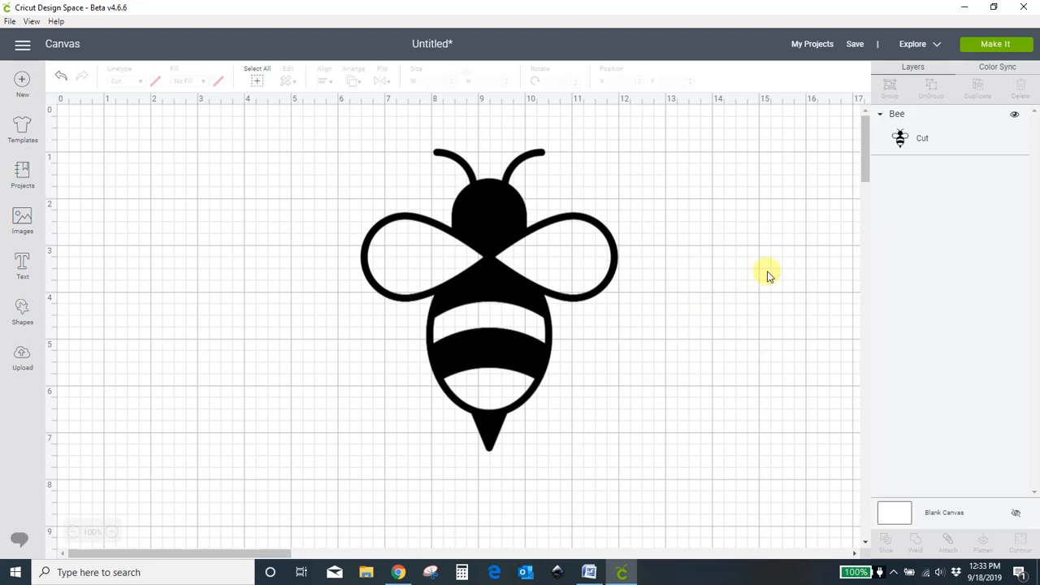
Delete the bee and add a text object reading "Text" to the empty canvas.
click(518, 210)
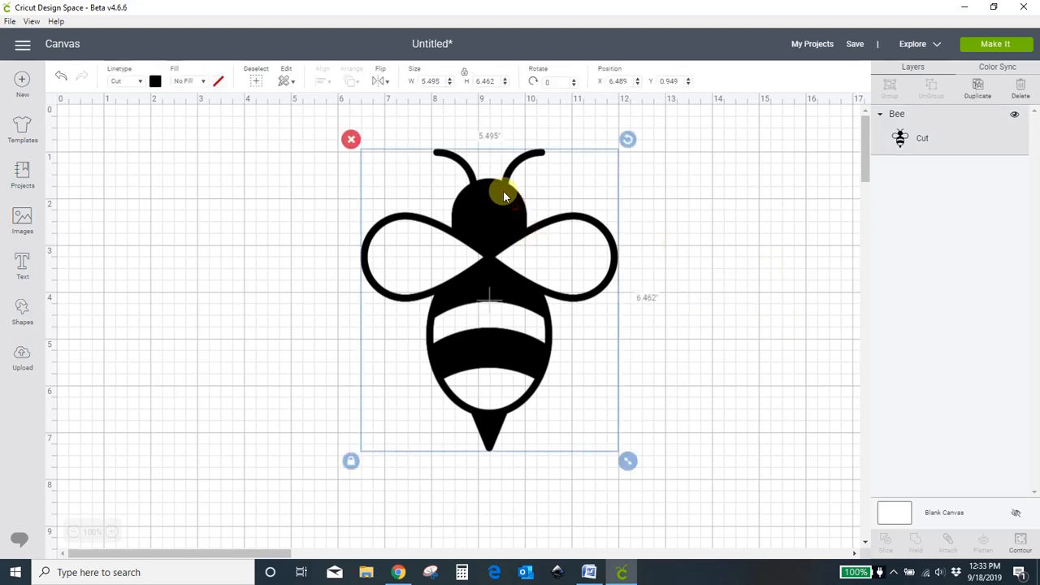
click(348, 140)
click(22, 262)
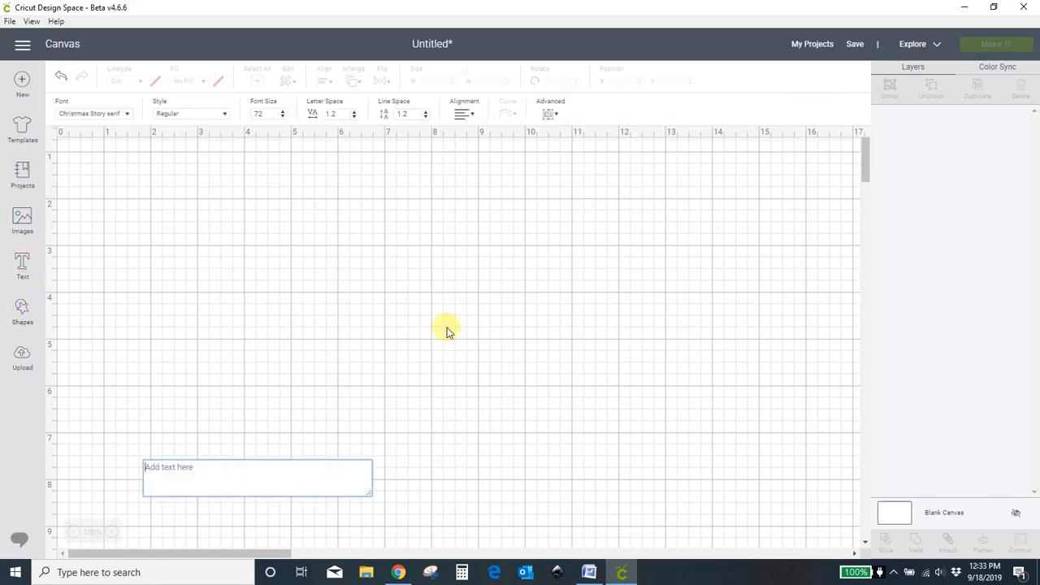
text(Text)
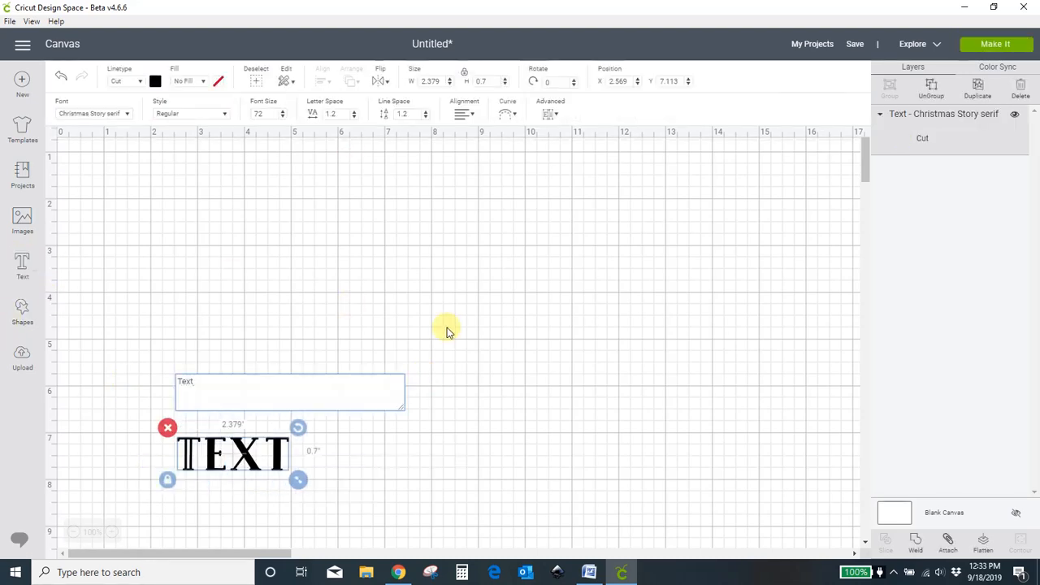
click(408, 295)
Move the text toward the upper middle of the canvas and enlarge it to about 6.38 by 1.88 inches.
drag(268, 460, 392, 431)
drag(474, 373, 633, 298)
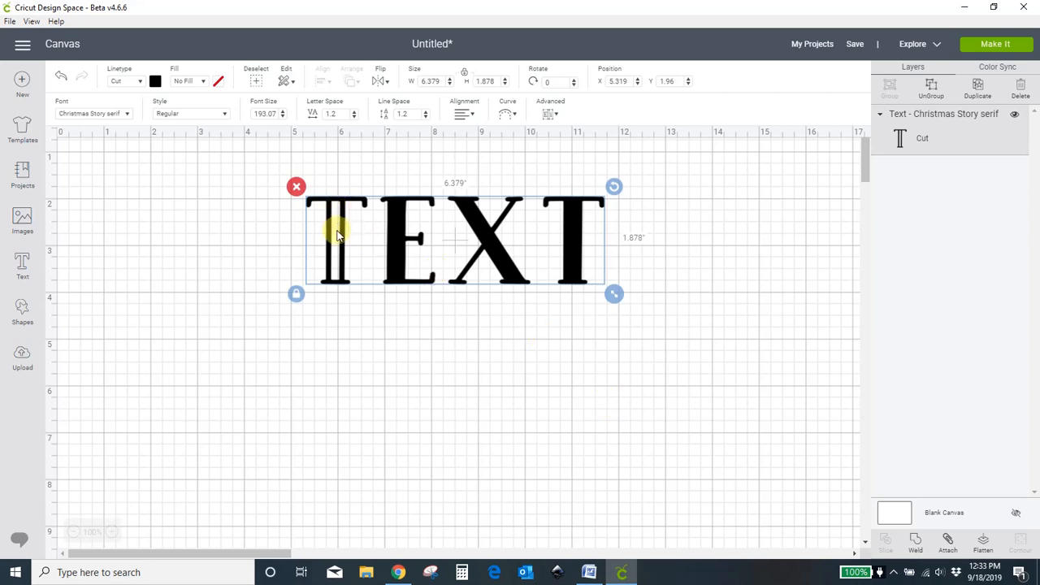
click(344, 393)
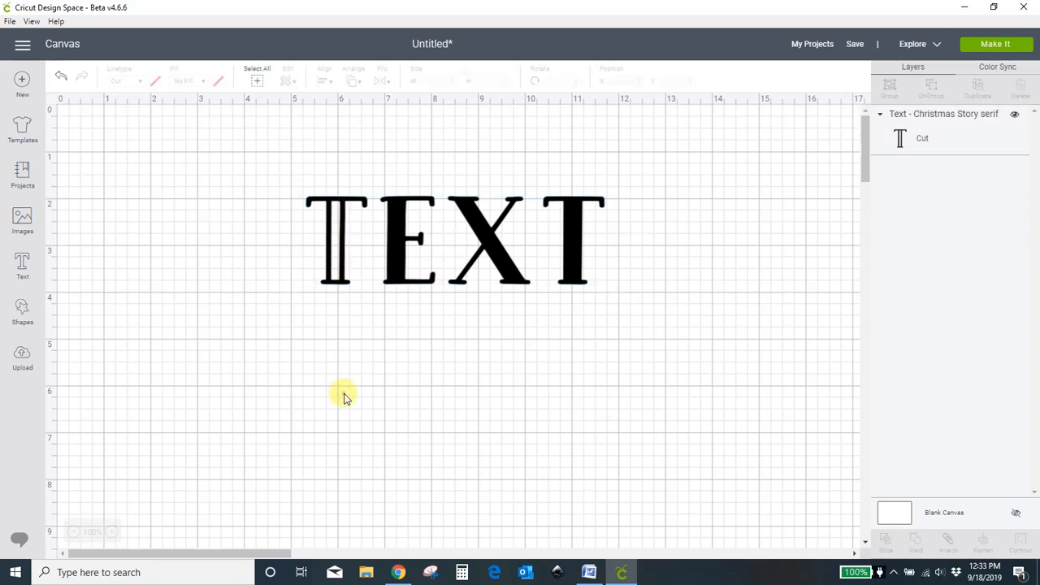
click(486, 245)
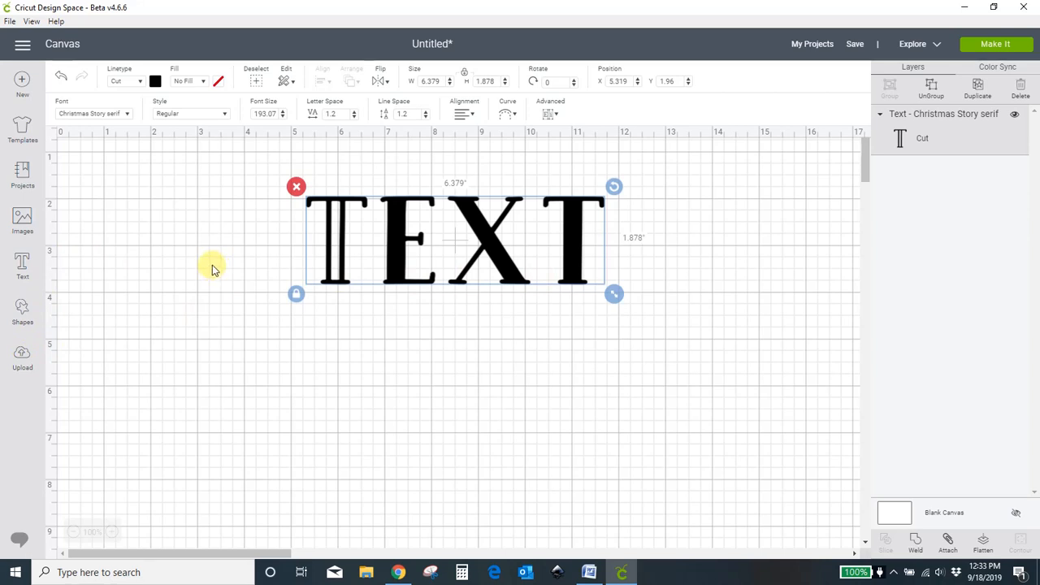
Insert the recently uploaded "Have yourself a merry little Christmas" image onto the canvas.
click(22, 359)
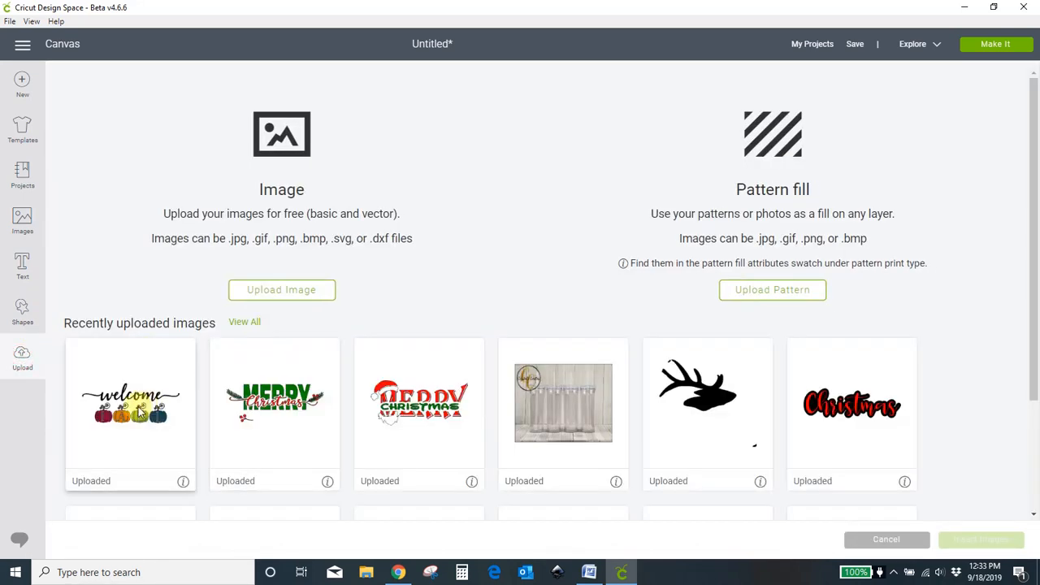
scroll(356, 380, down, 2)
scroll(352, 374, up, 2)
scroll(347, 371, down, 2)
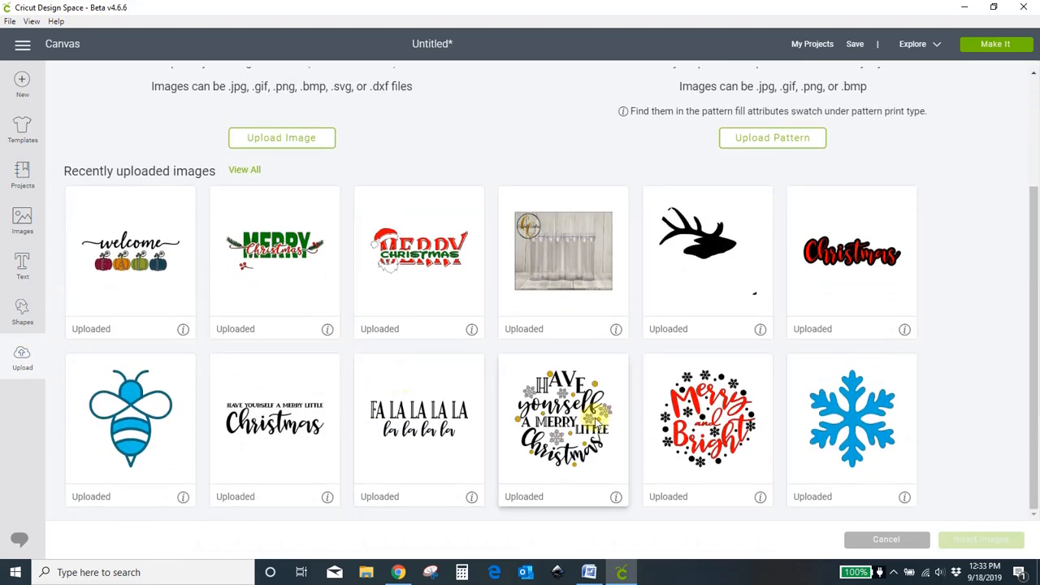
click(583, 414)
click(961, 541)
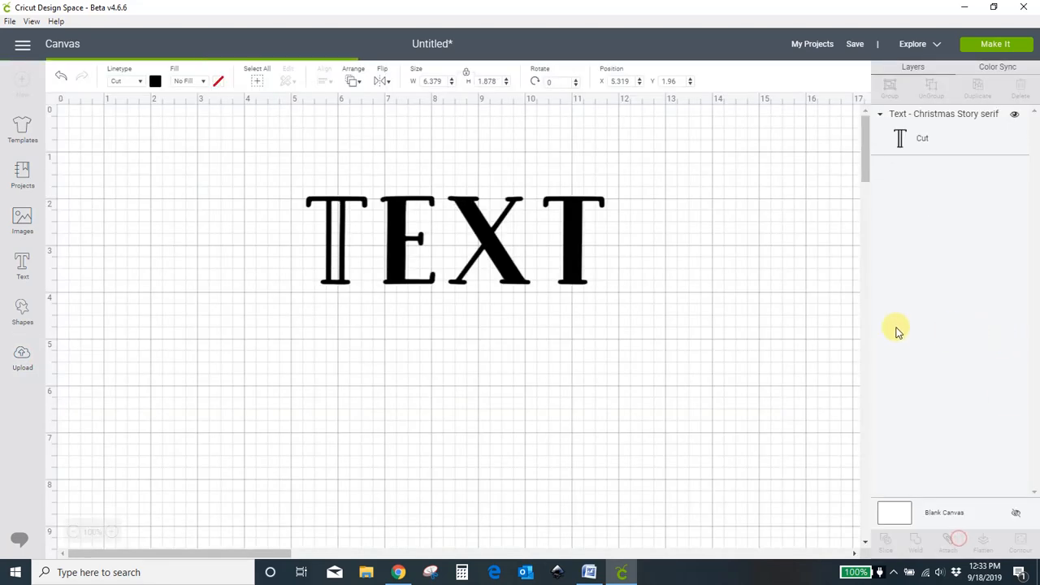
Move the Christmas design to about X 1.70, Y 2.55 and the "Text" lettering clear of it to about X 9.03, Y 0.85.
drag(353, 443, 600, 516)
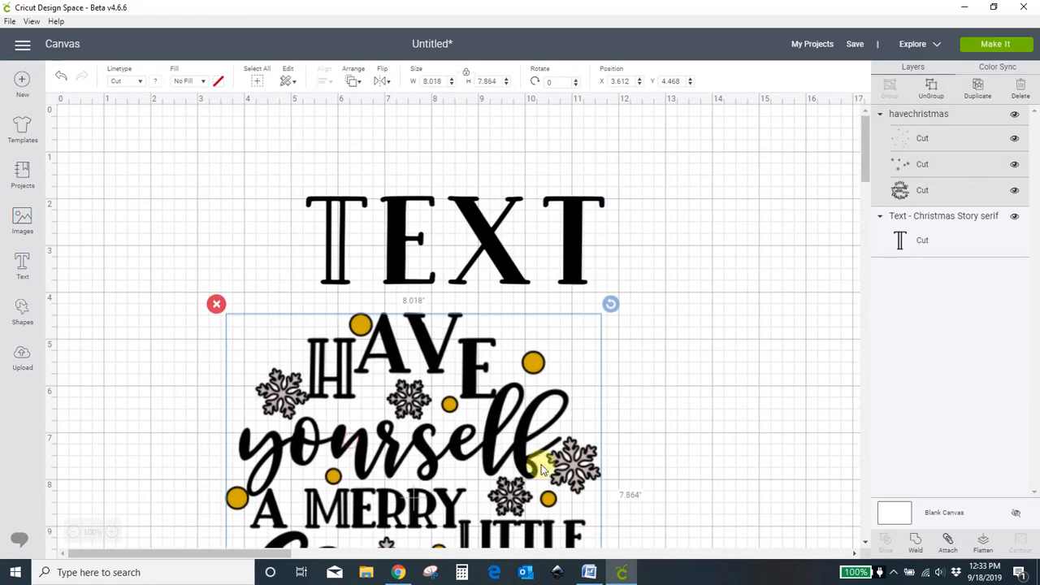
drag(449, 446, 349, 358)
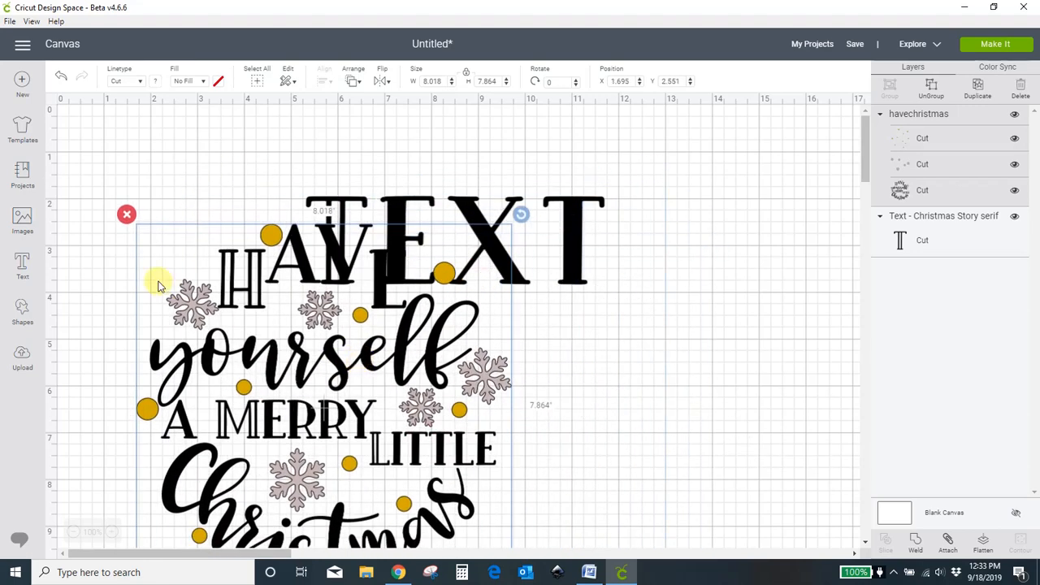
drag(567, 254, 746, 225)
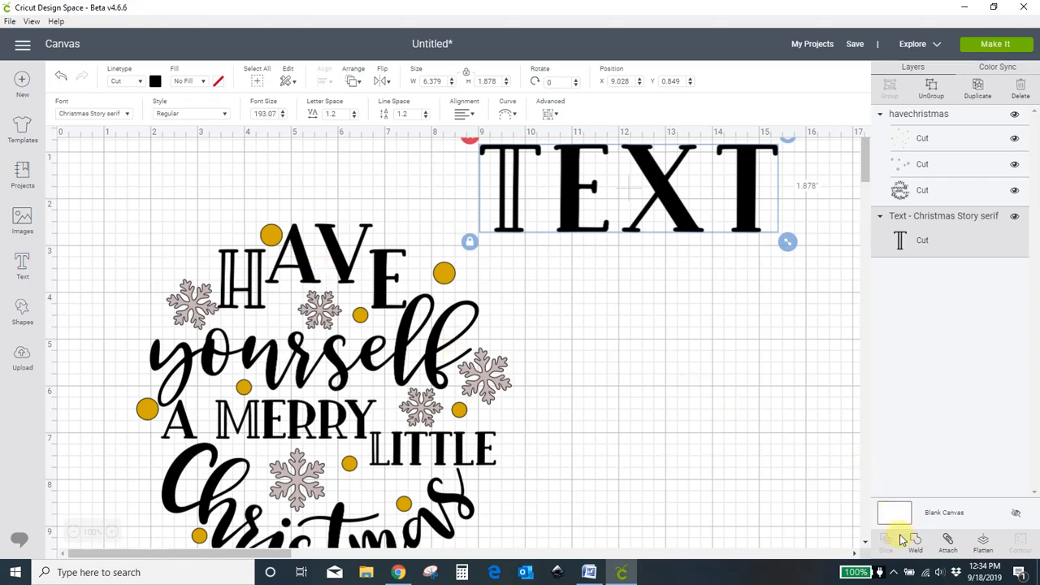
click(894, 573)
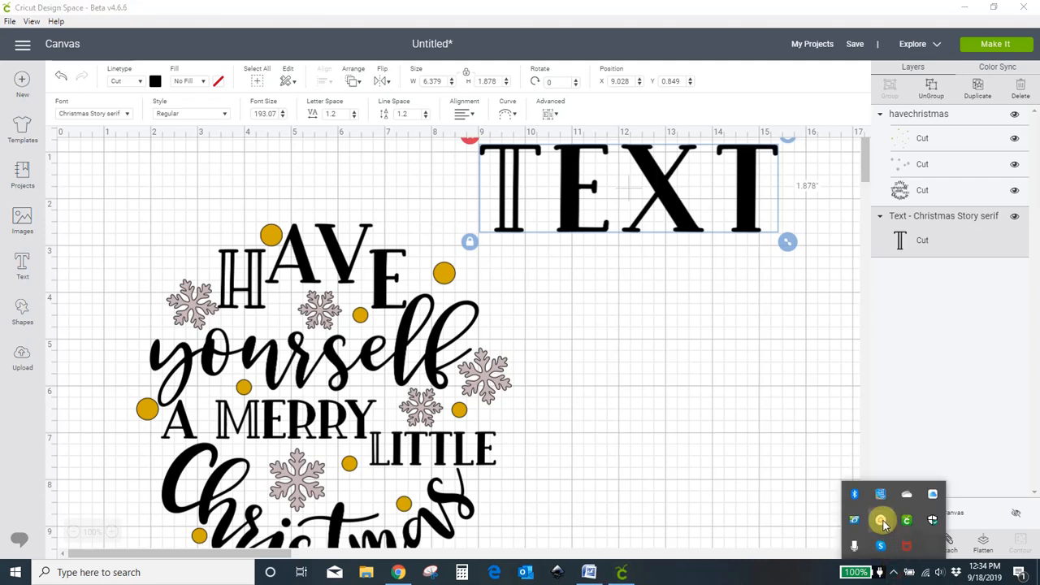